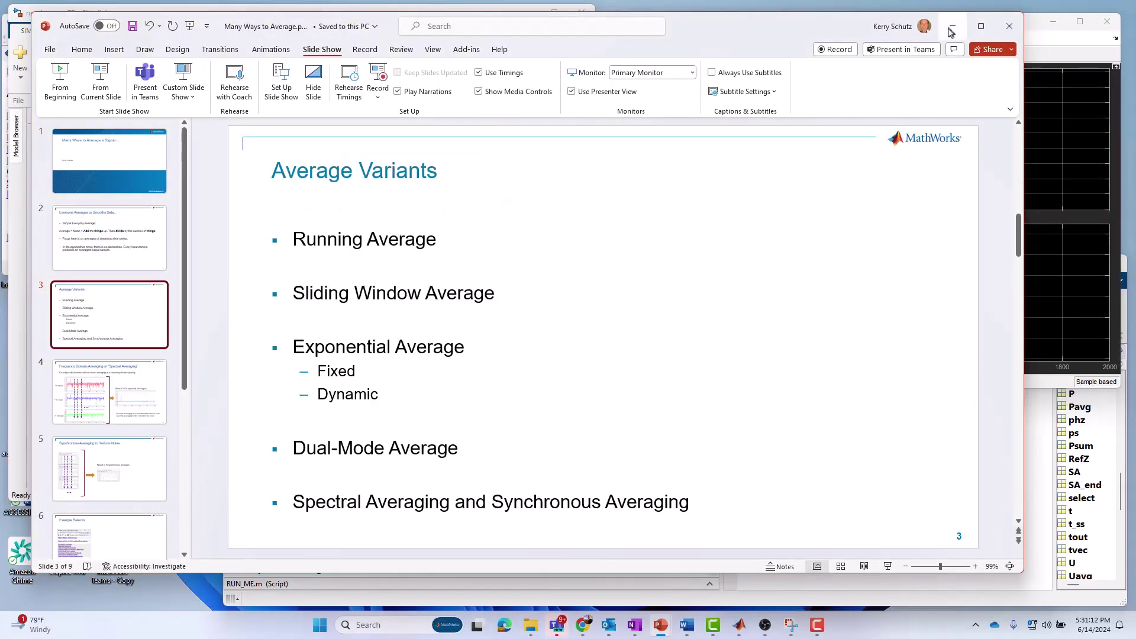
# Hide the slides and go through the annotation, +1 Bias, constant 1, Divide and Noisy Input blocks
pyautogui.click(952, 28)
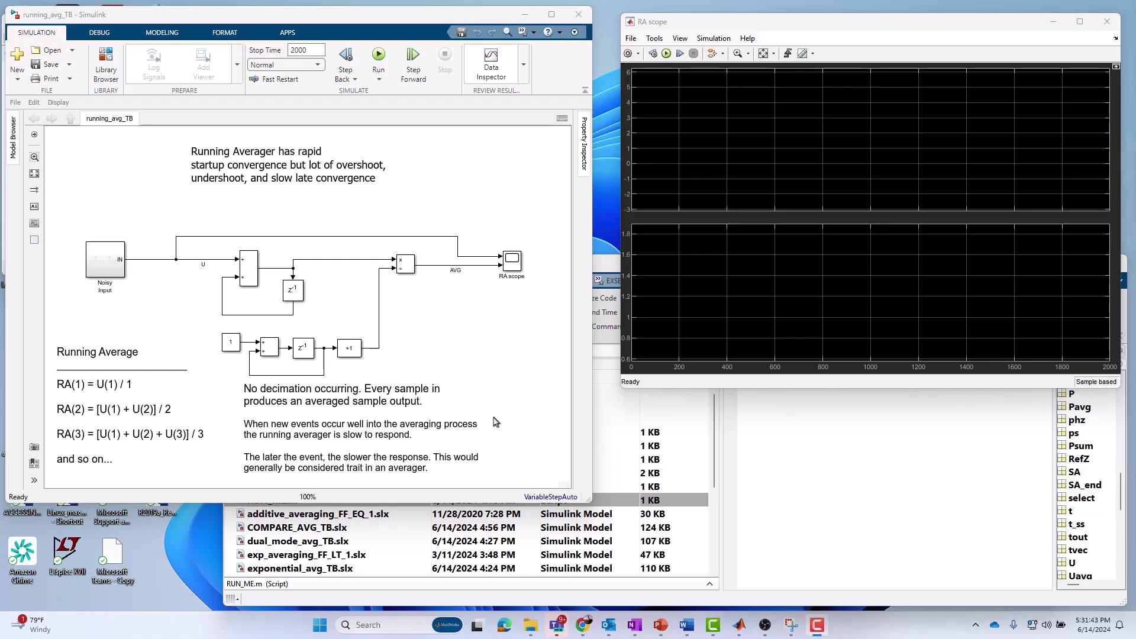
pyautogui.click(133, 439)
pyautogui.click(352, 352)
pyautogui.click(233, 345)
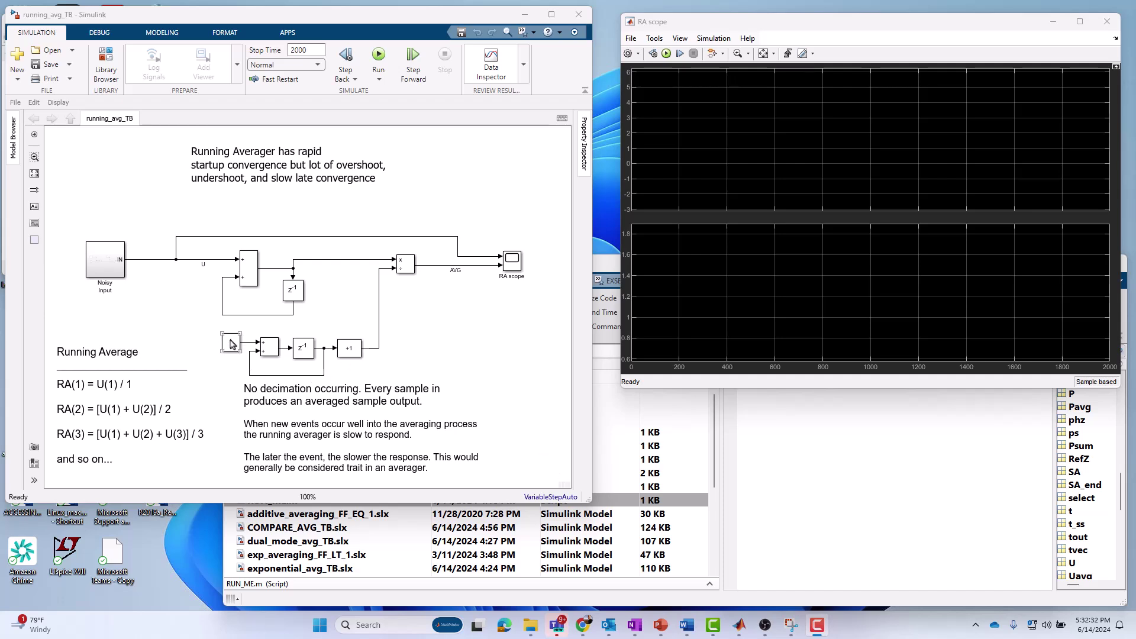
pyautogui.click(346, 352)
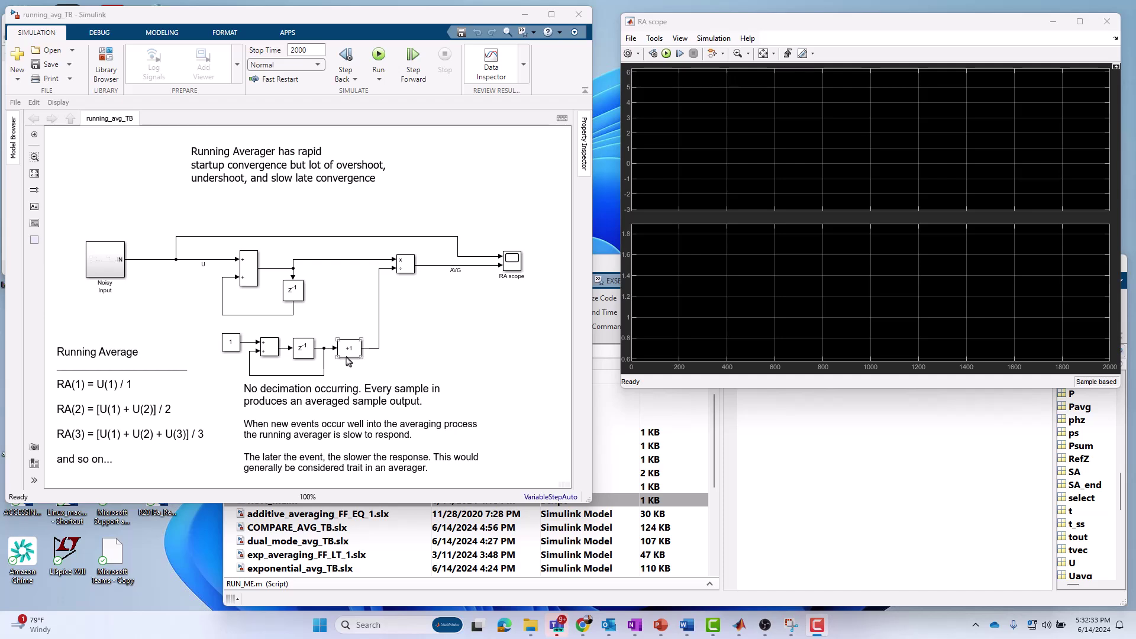
pyautogui.click(409, 270)
pyautogui.click(479, 282)
pyautogui.click(114, 261)
# Open the Noisy Input subsystem and highlight its Gaussian random source and Step blocks
pyautogui.doubleClick(112, 260)
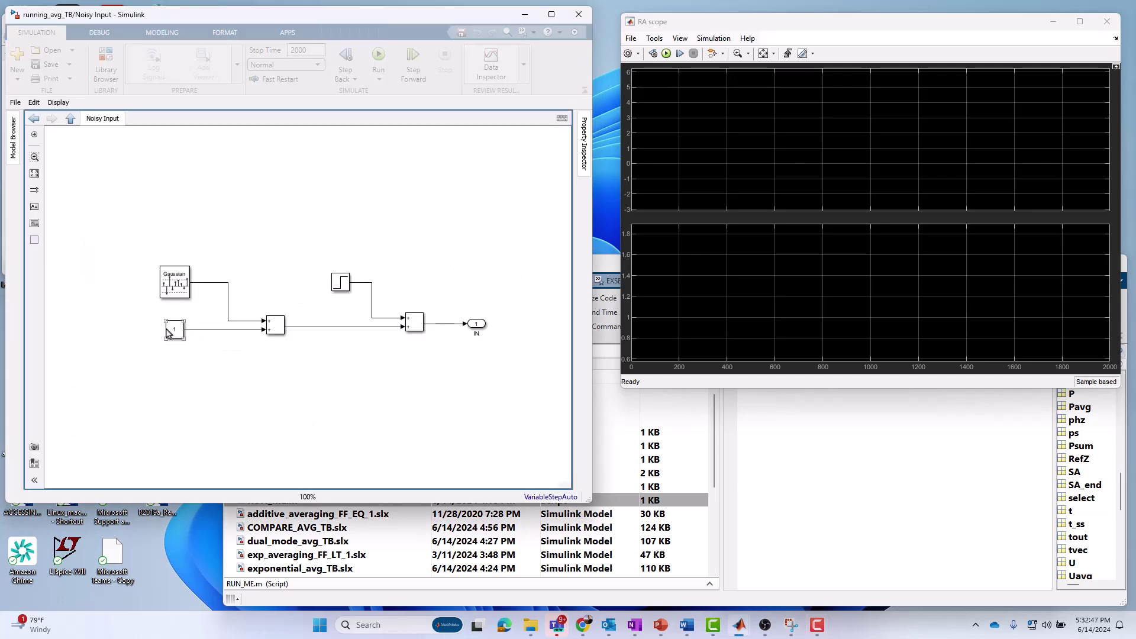
pyautogui.click(176, 293)
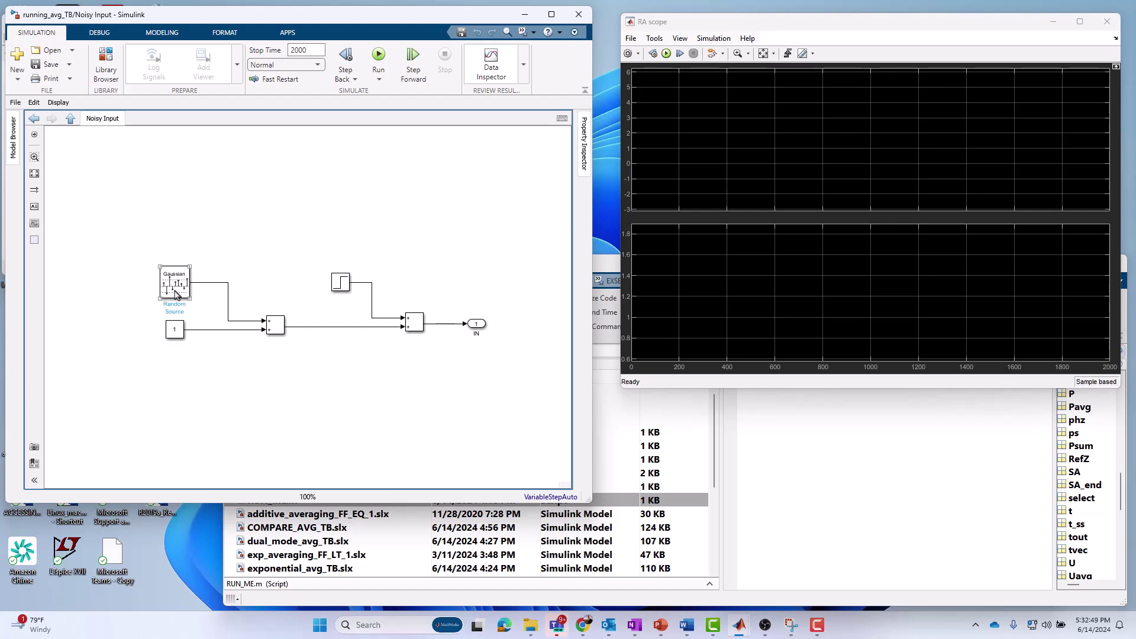
pyautogui.click(325, 273)
pyautogui.click(340, 282)
pyautogui.click(147, 412)
# Return to the running_avg_TB top level and simulate it through T=2000
pyautogui.click(71, 120)
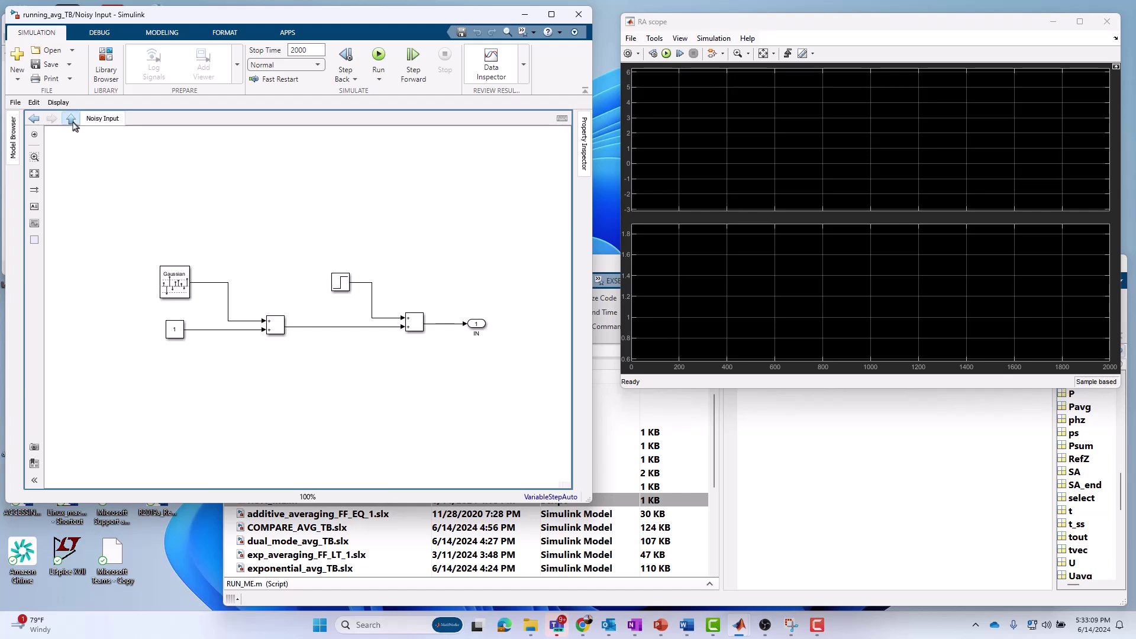
pyautogui.click(383, 63)
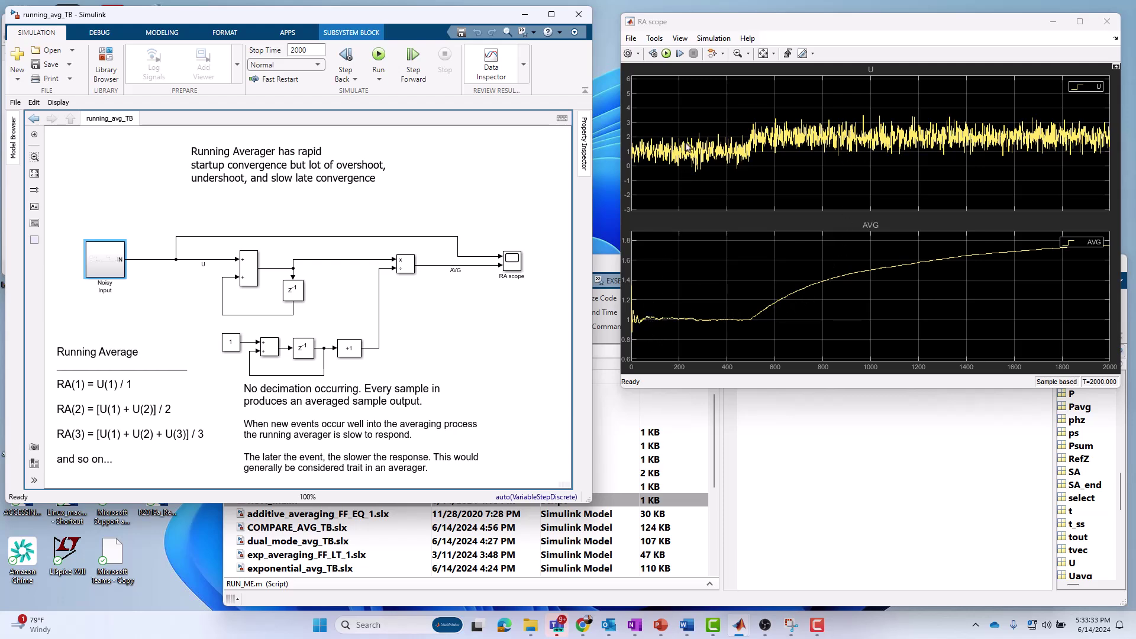
# Zoom the RA scope onto the first 55 steps, then fit both plots to the full 0–2000 run
pyautogui.click(737, 54)
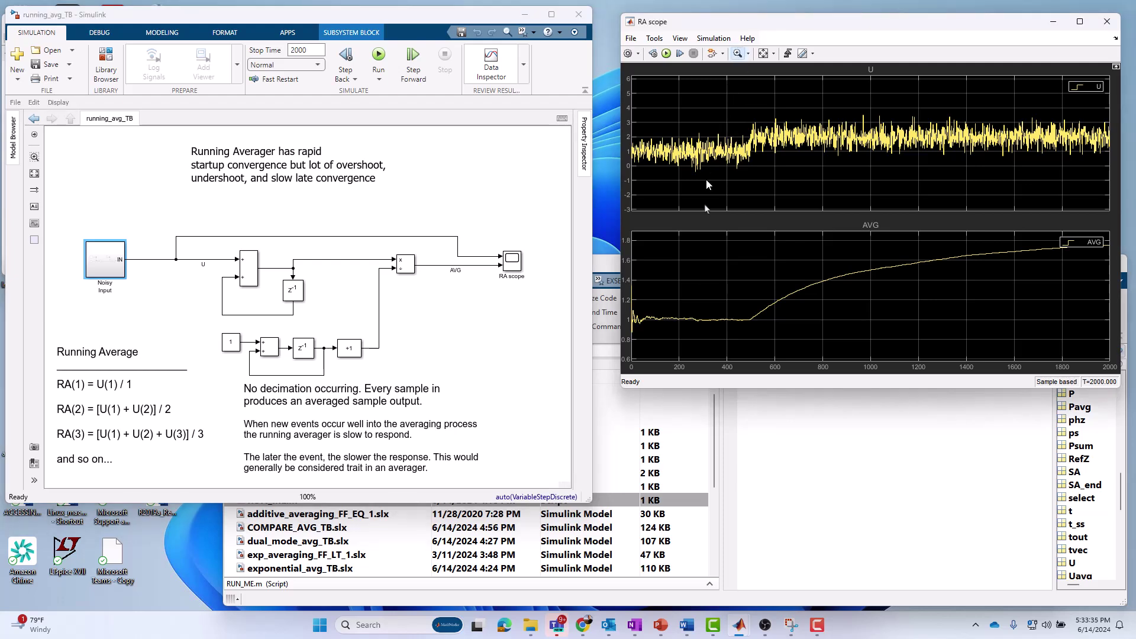
pyautogui.moveTo(643, 275); pyautogui.dragTo(621, 355)
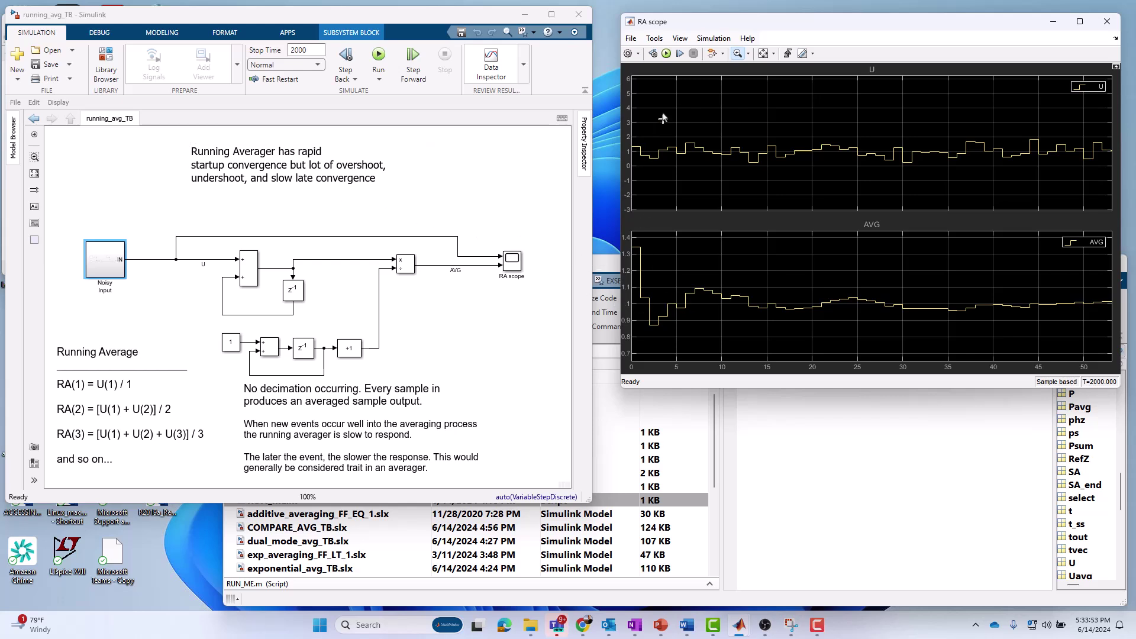
pyautogui.click(763, 54)
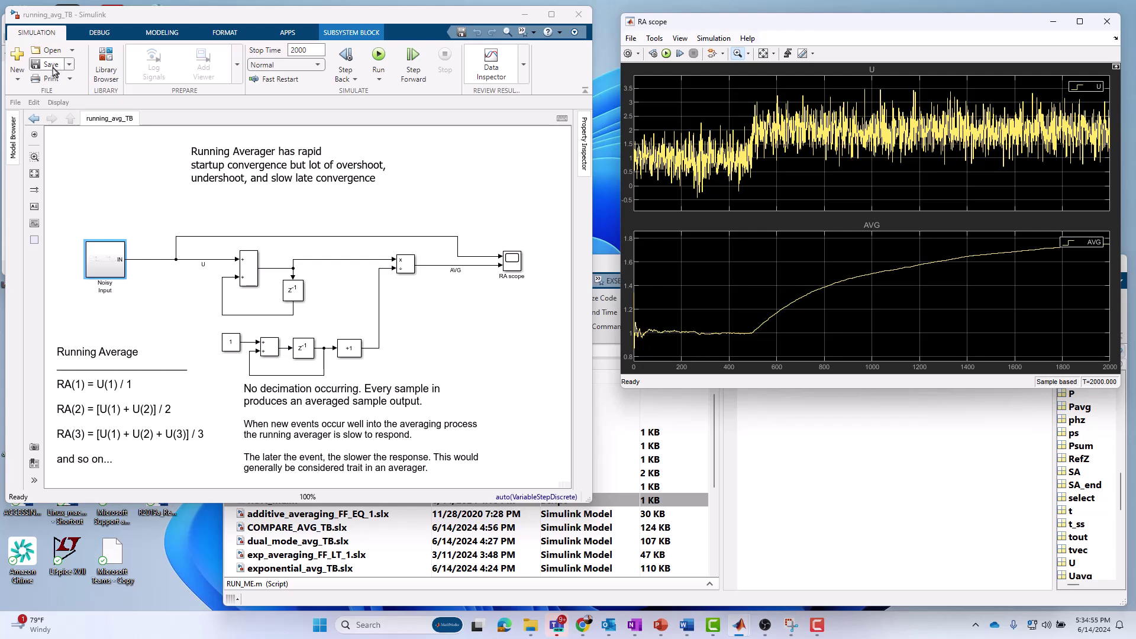
# Save and close running_avg_TB, open moving_avg_TB, and select its Noisy Input and DelayLine_Scalar blocks
pyautogui.click(52, 70)
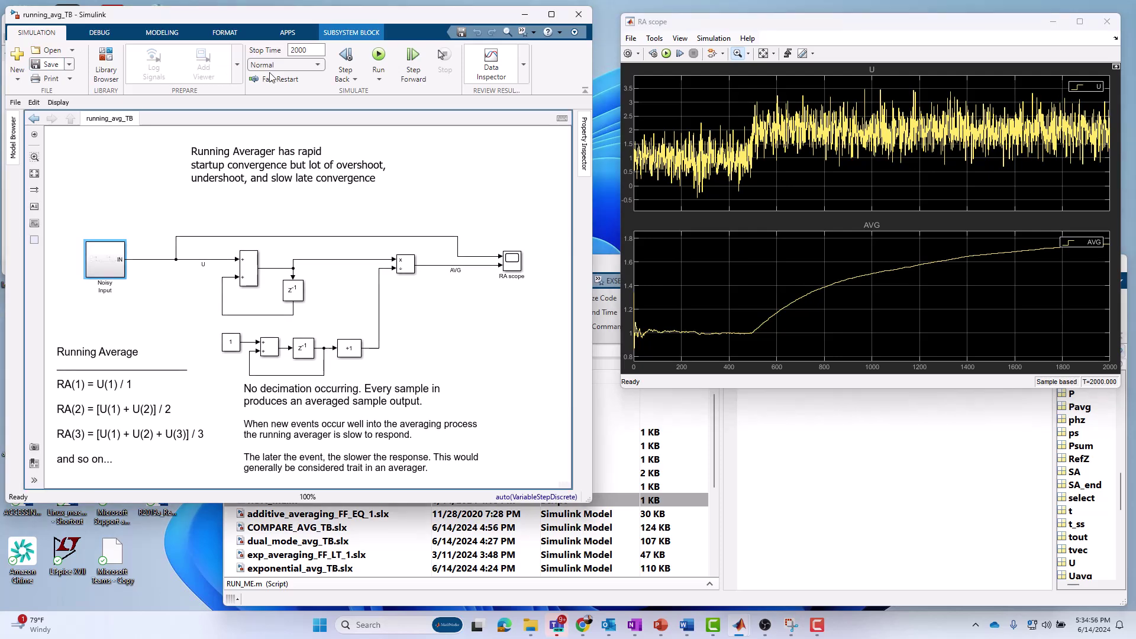
pyautogui.click(580, 15)
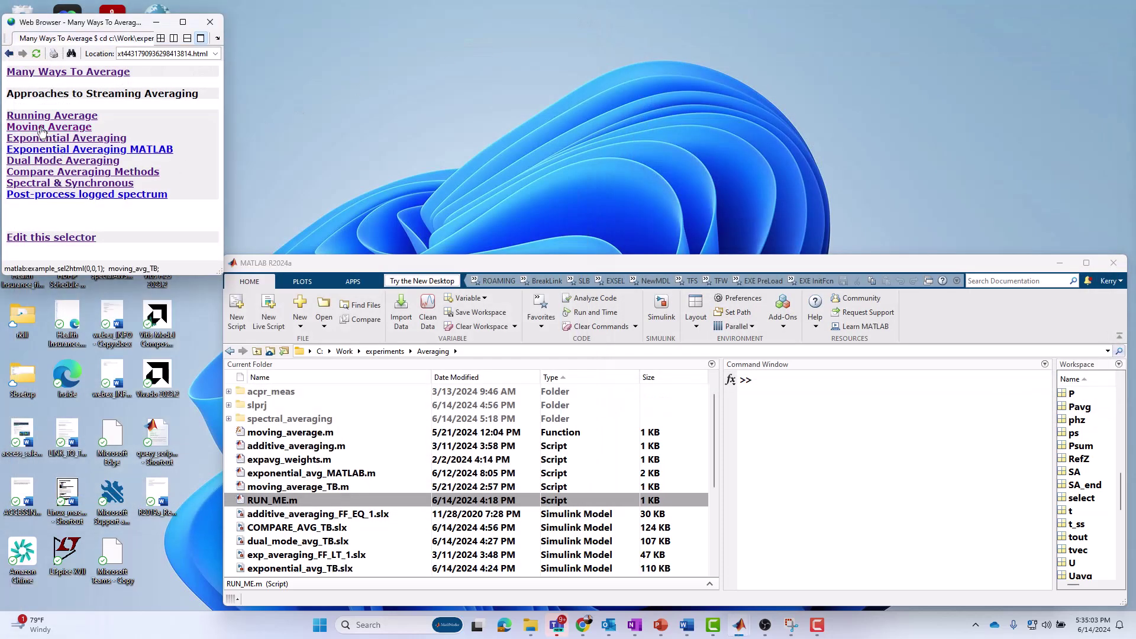
pyautogui.click(42, 127)
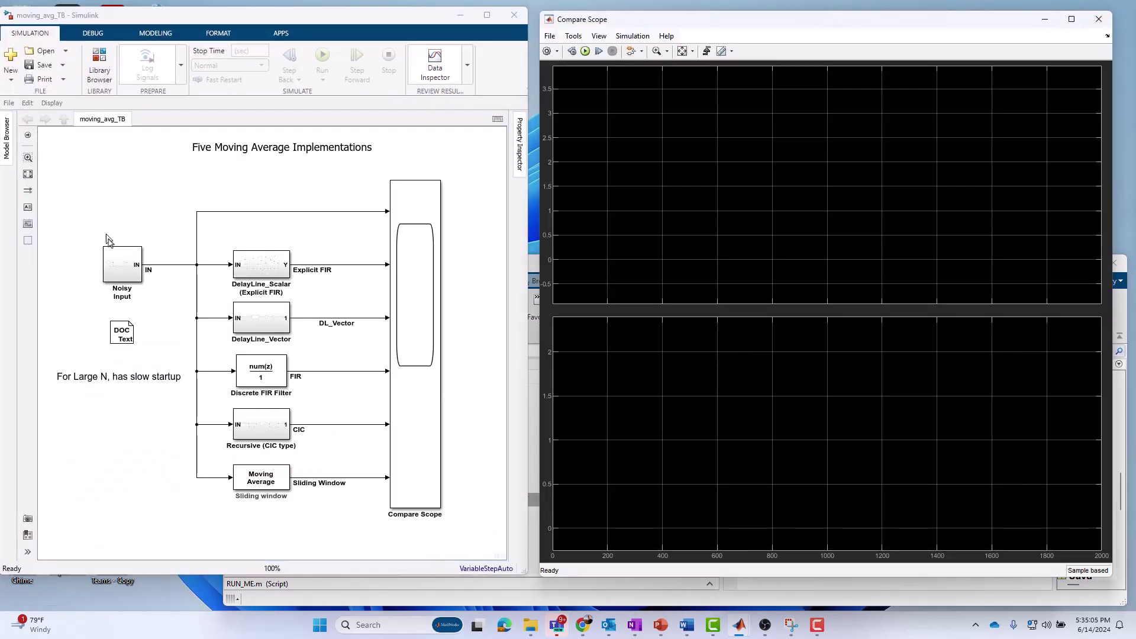
pyautogui.click(123, 263)
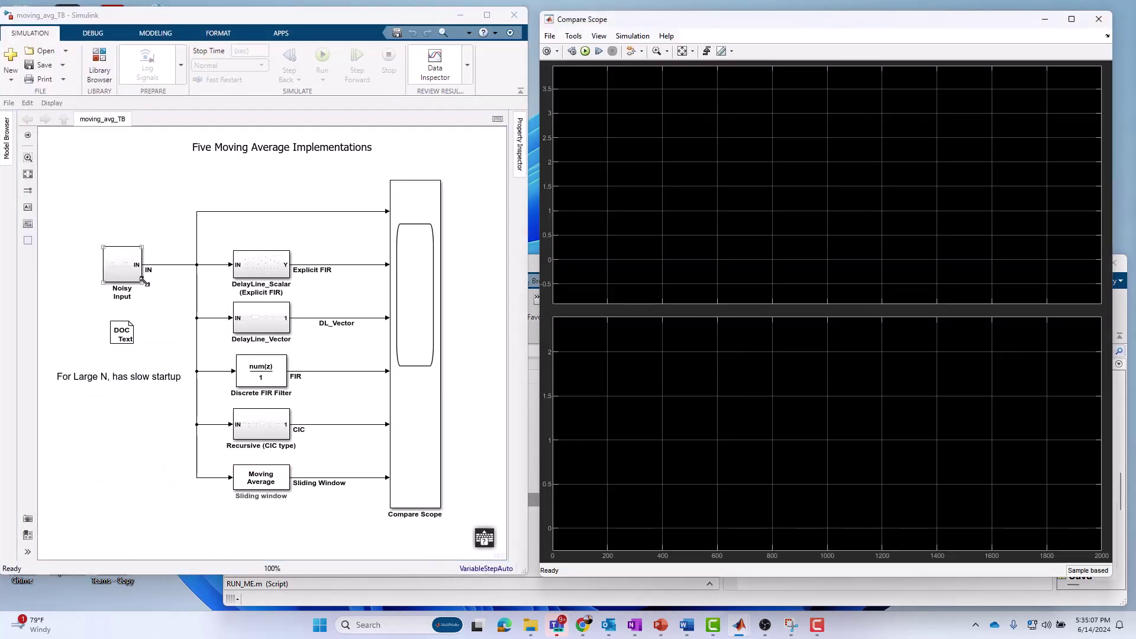
pyautogui.click(264, 270)
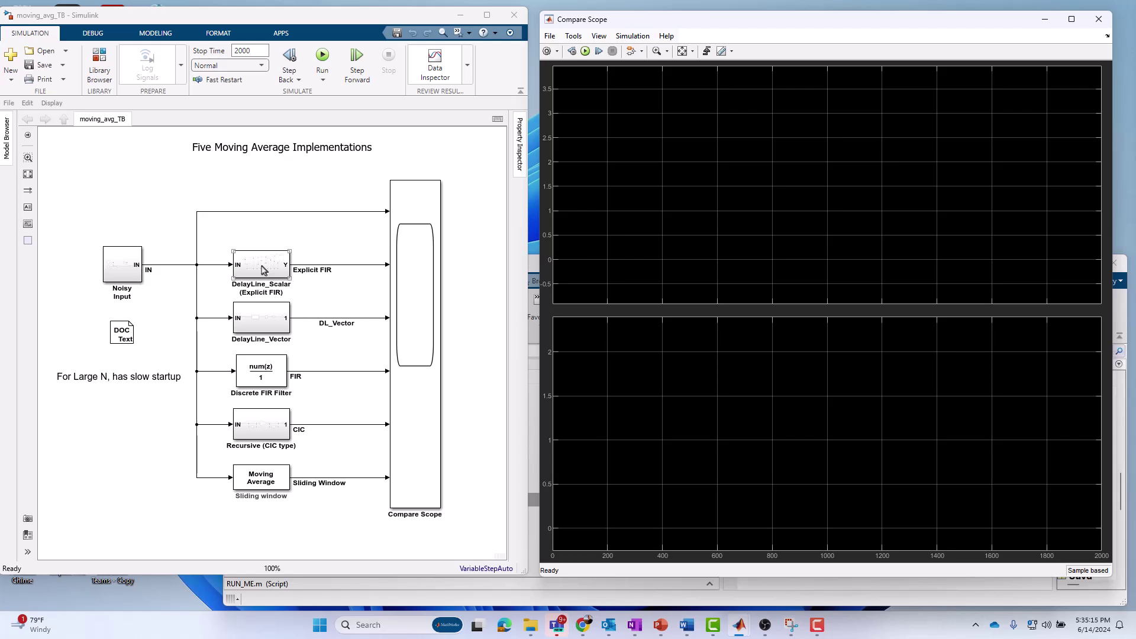
# Look inside Noisy Input, then open the DelayLine_Scalar (Explicit FIR) subsystem
pyautogui.doubleClick(111, 272)
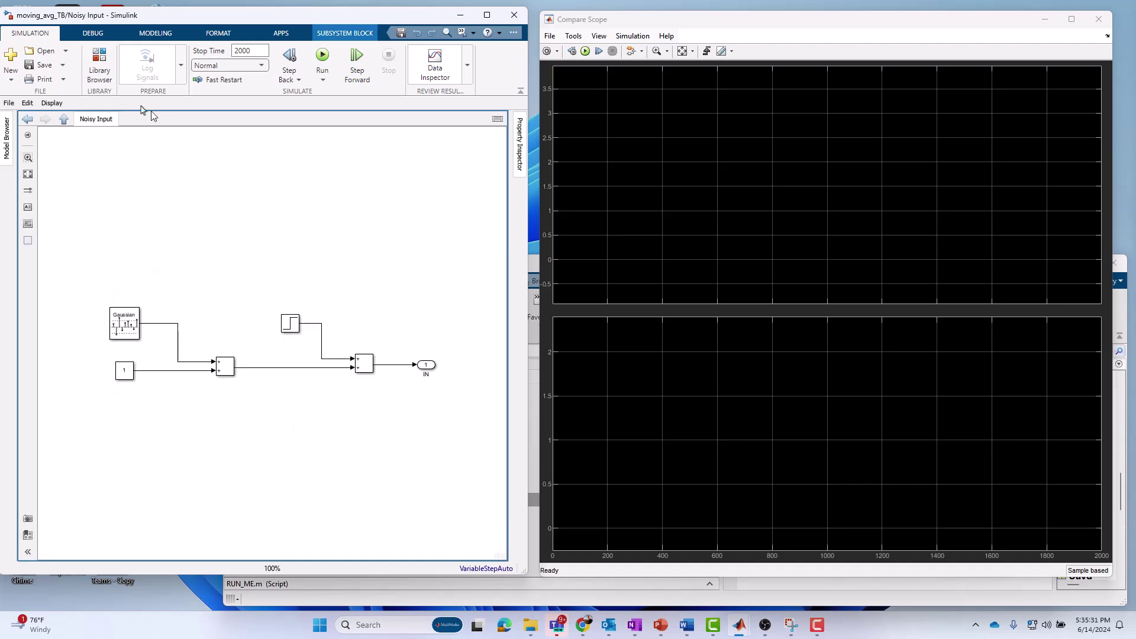
pyautogui.click(63, 119)
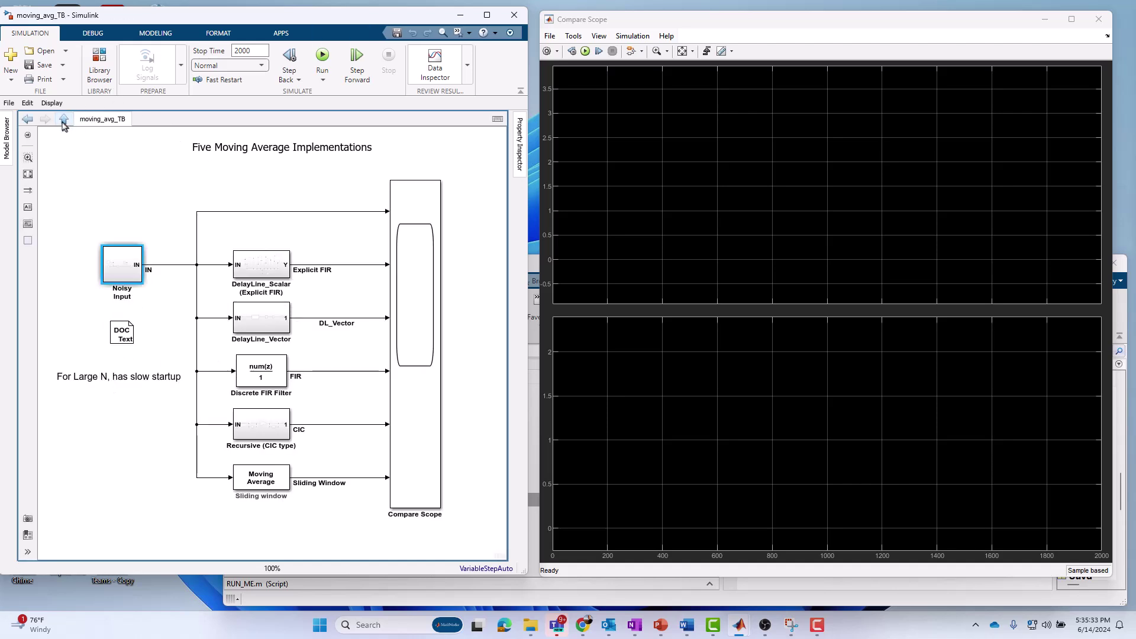
pyautogui.click(266, 261)
pyautogui.doubleClick(266, 261)
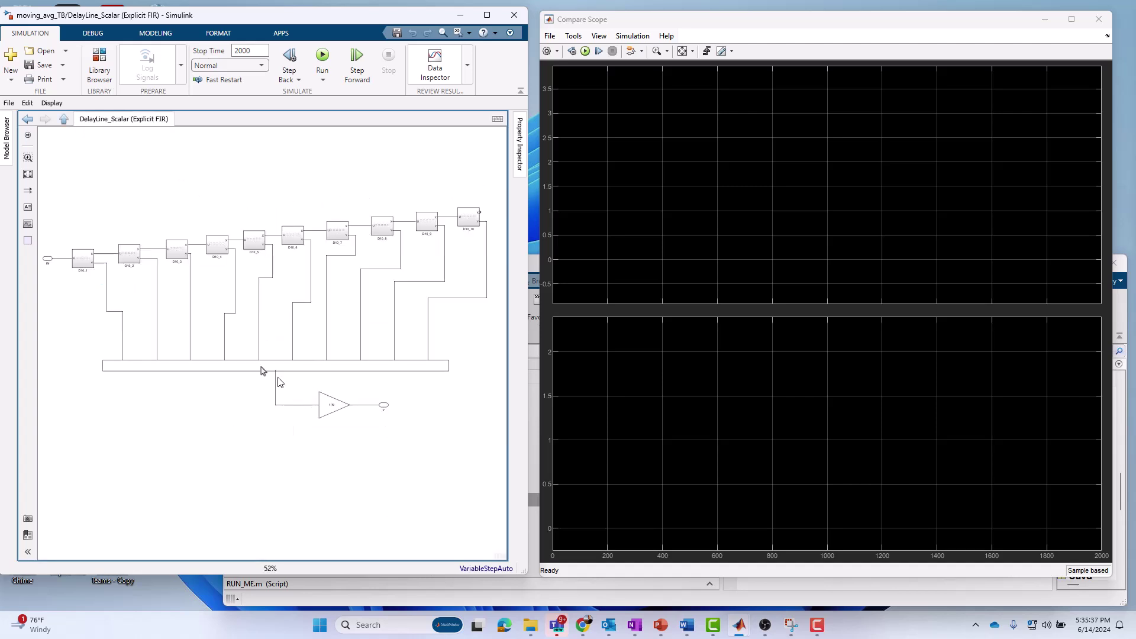
# Open the D10_1 delay subsystem and enlarge its window to fill the screen
pyautogui.click(81, 265)
pyautogui.click(427, 222)
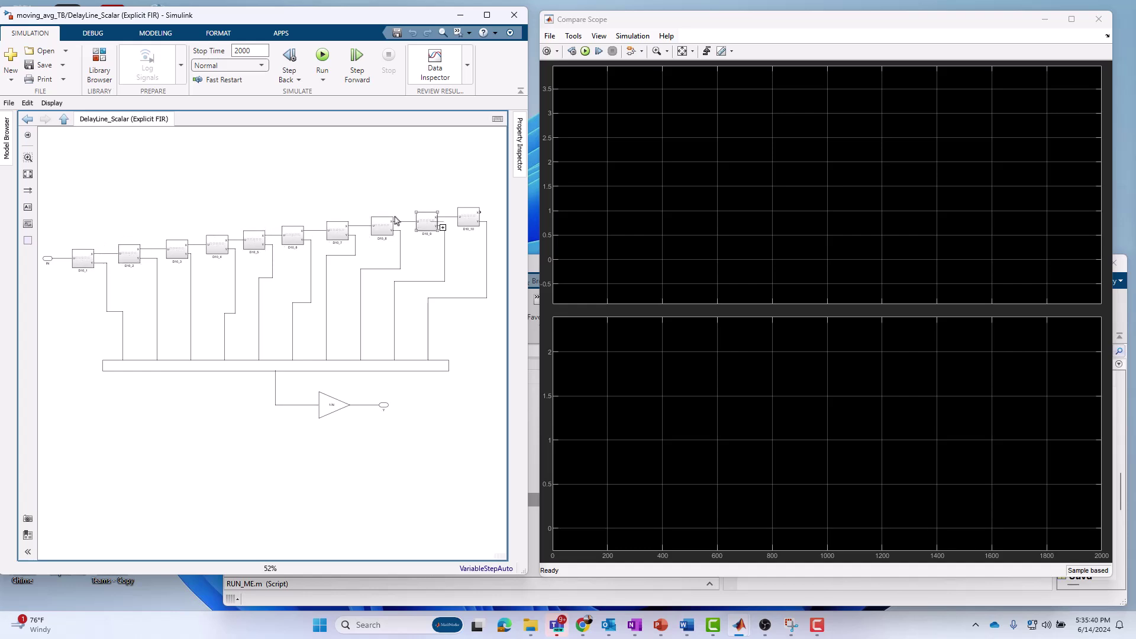
pyautogui.click(89, 265)
pyautogui.doubleClick(90, 265)
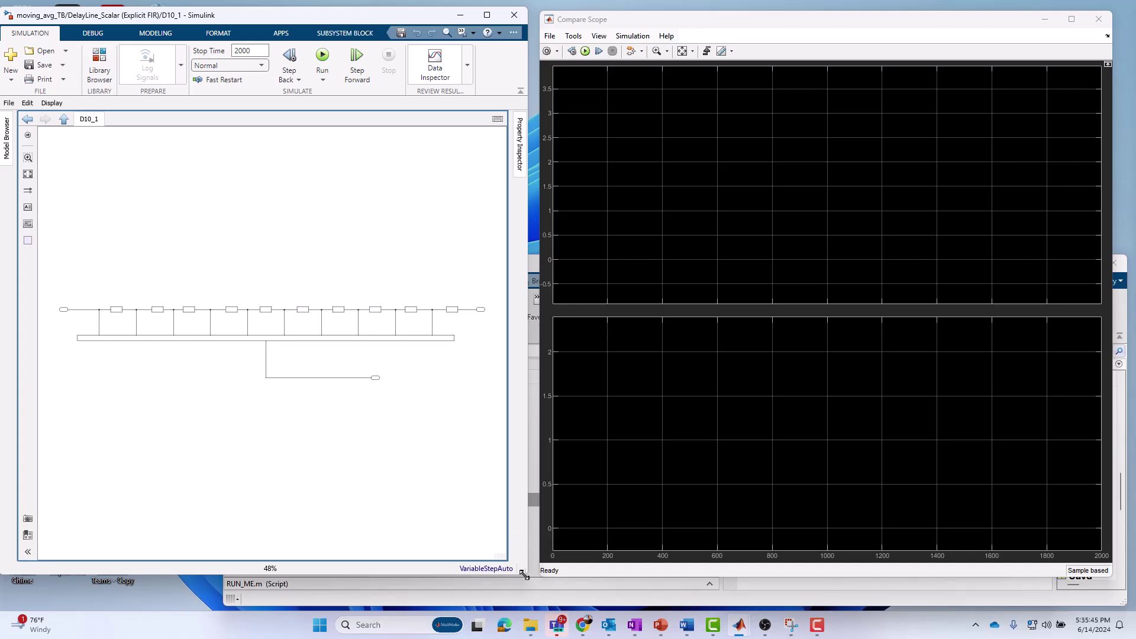
pyautogui.moveTo(524, 574); pyautogui.dragTo(1118, 601)
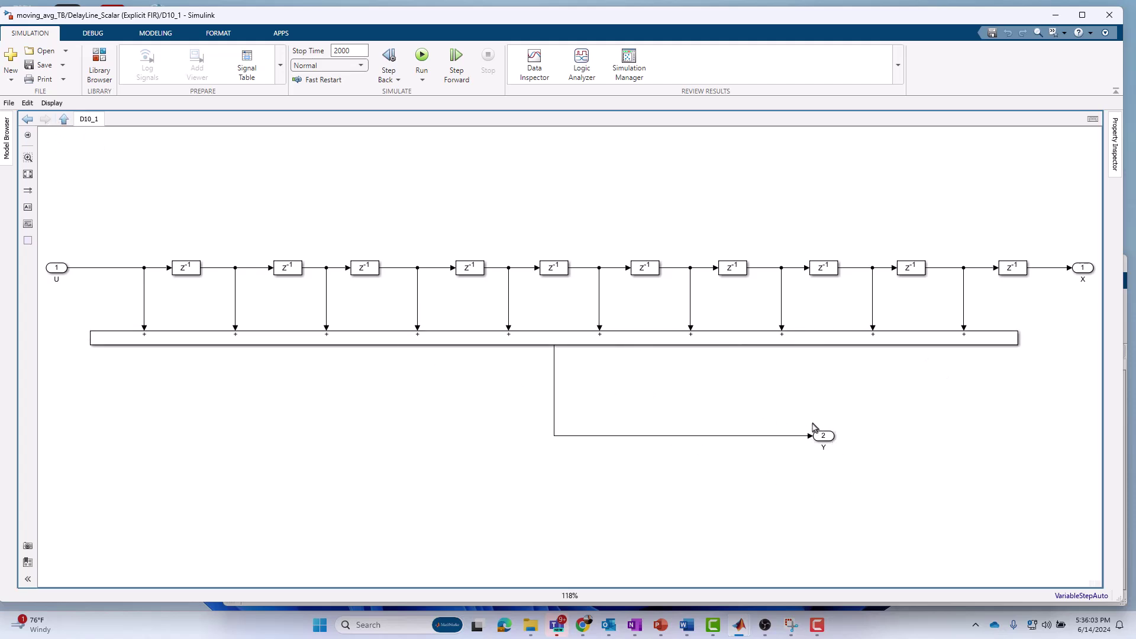
# Point out D10_1's Y output, go back up to DelayLine_Scalar (Explicit FIR), and select D10_5
pyautogui.click(816, 440)
pyautogui.click(722, 444)
pyautogui.click(63, 119)
pyautogui.moveTo(81, 258); pyautogui.dragTo(121, 263)
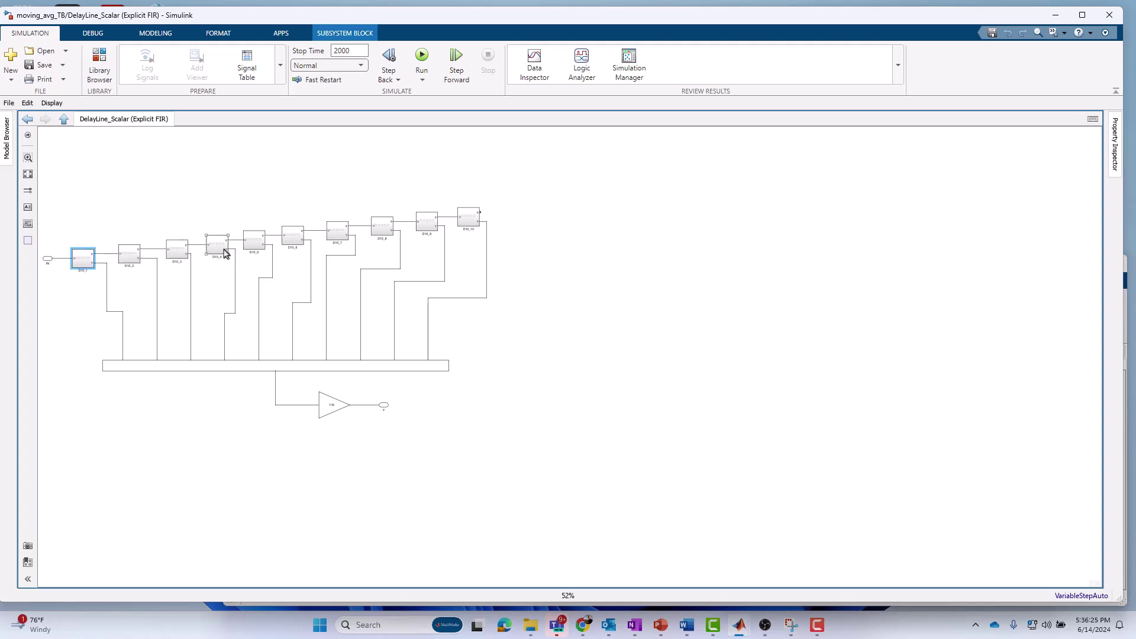
pyautogui.click(256, 243)
# Inspect the sum and 1/N gain blocks, then return to moving_avg_TB and start its simulation
pyautogui.click(241, 362)
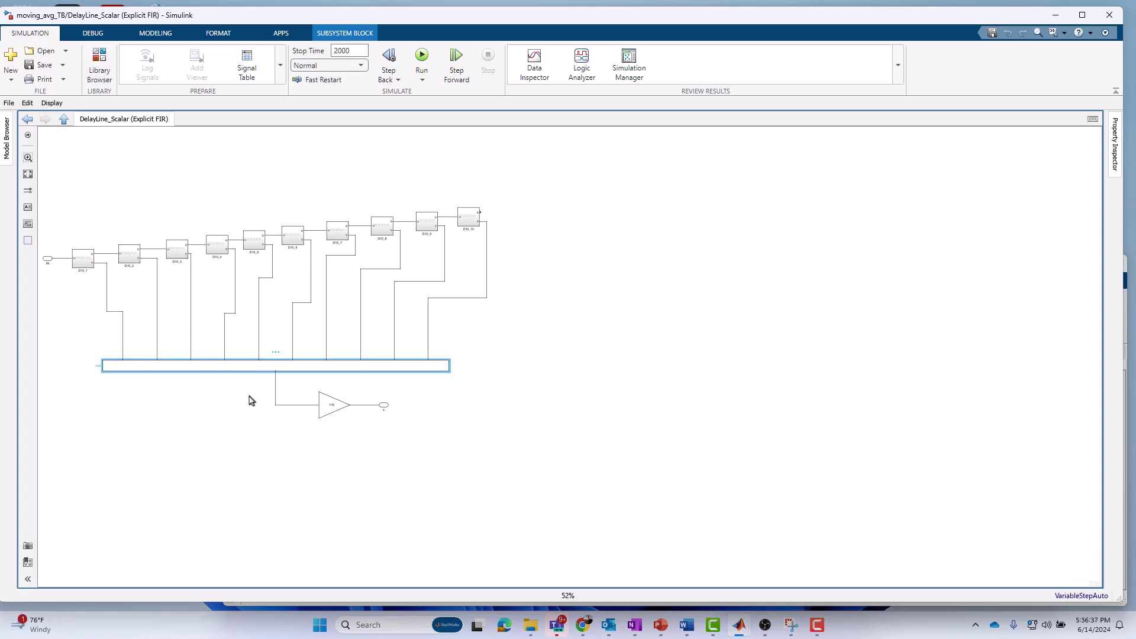
pyautogui.press('space')
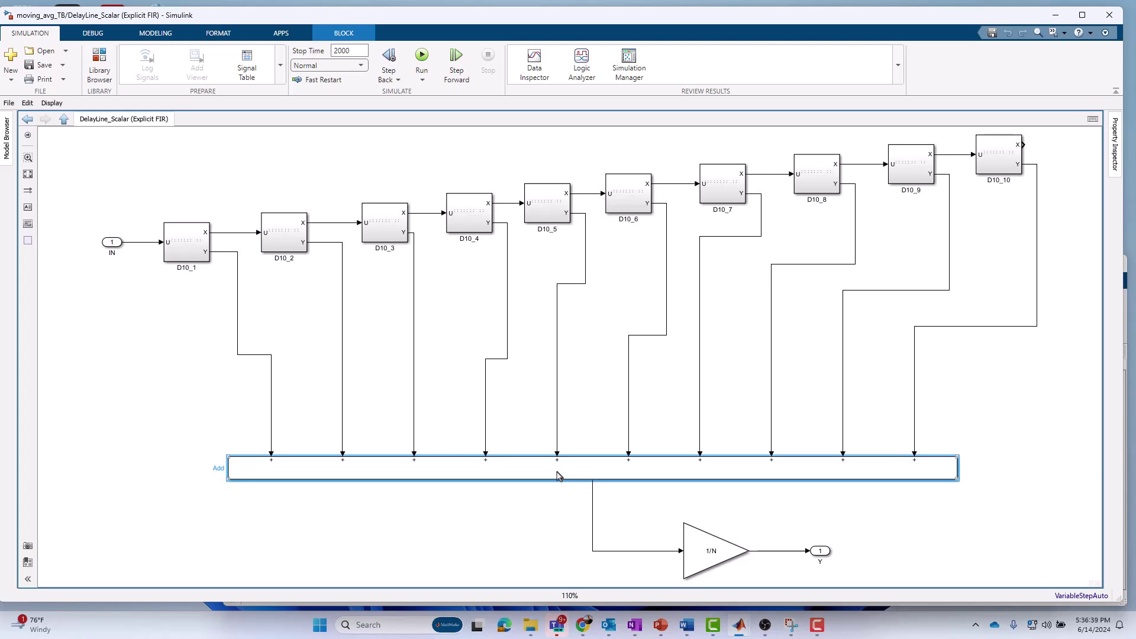
pyautogui.doubleClick(716, 556)
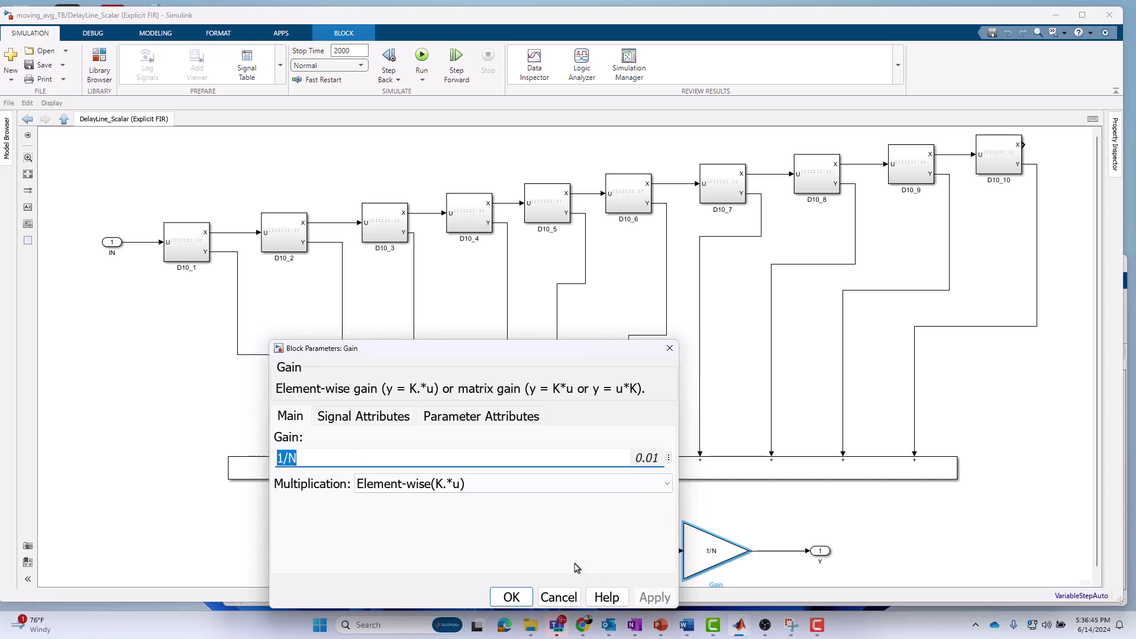
pyautogui.click(558, 599)
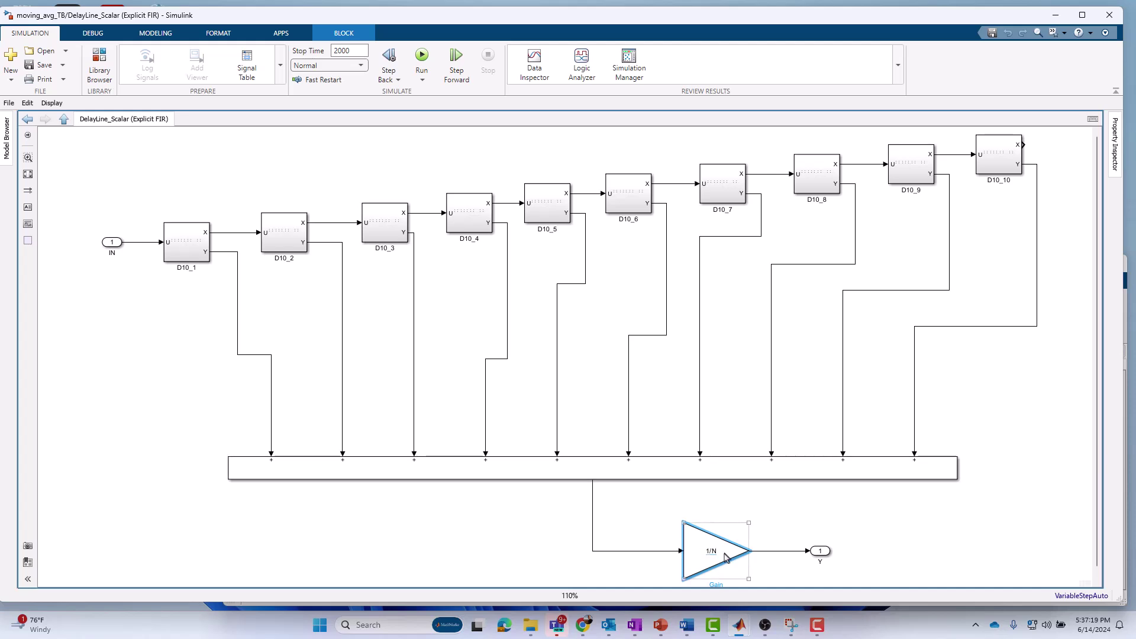
pyautogui.click(64, 120)
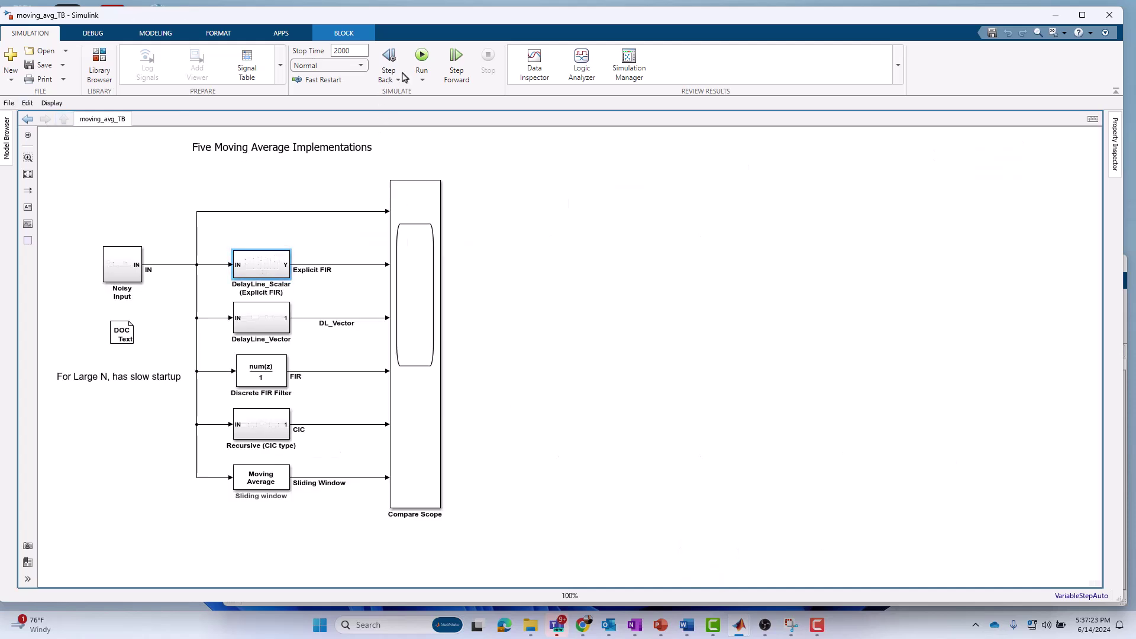
pyautogui.click(421, 58)
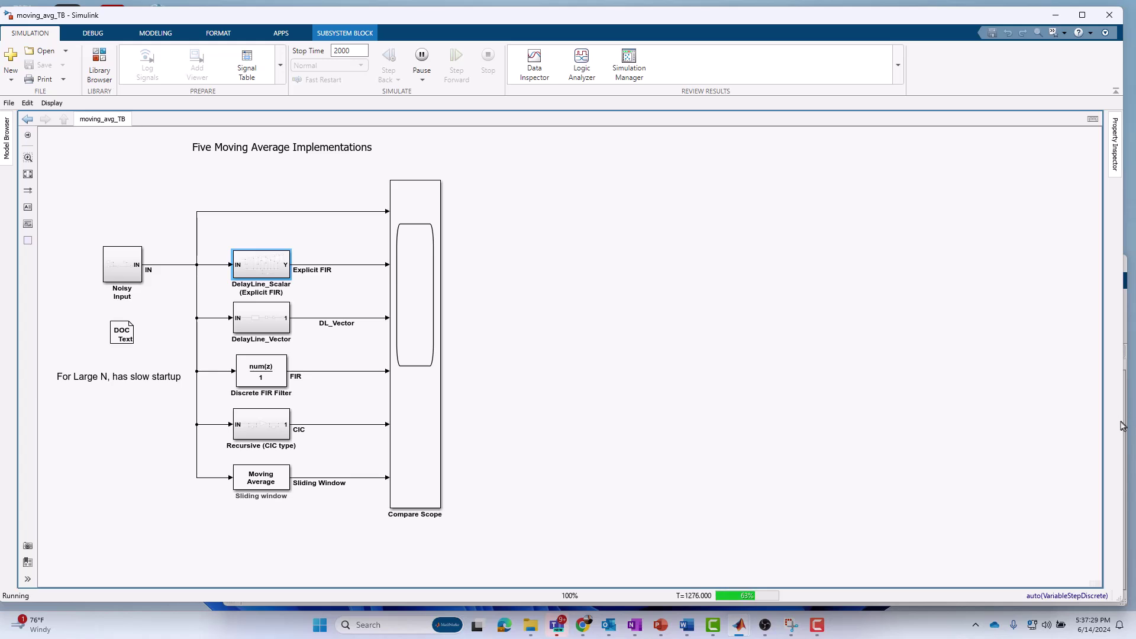
# Narrow the model window so the Compare Scope with all five averages sits beside it
pyautogui.moveTo(1122, 425); pyautogui.dragTo(529, 385)
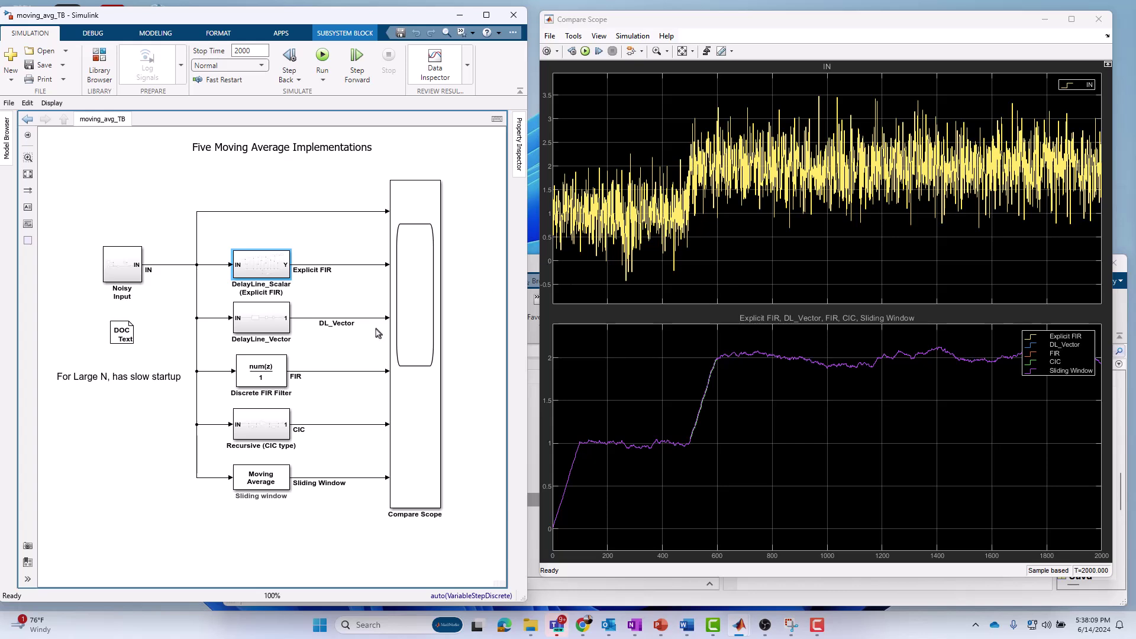
# Look inside DelayLine_Scalar, then open DelayLine_Vector and select its Delay Line block
pyautogui.click(265, 262)
pyautogui.doubleClick(265, 262)
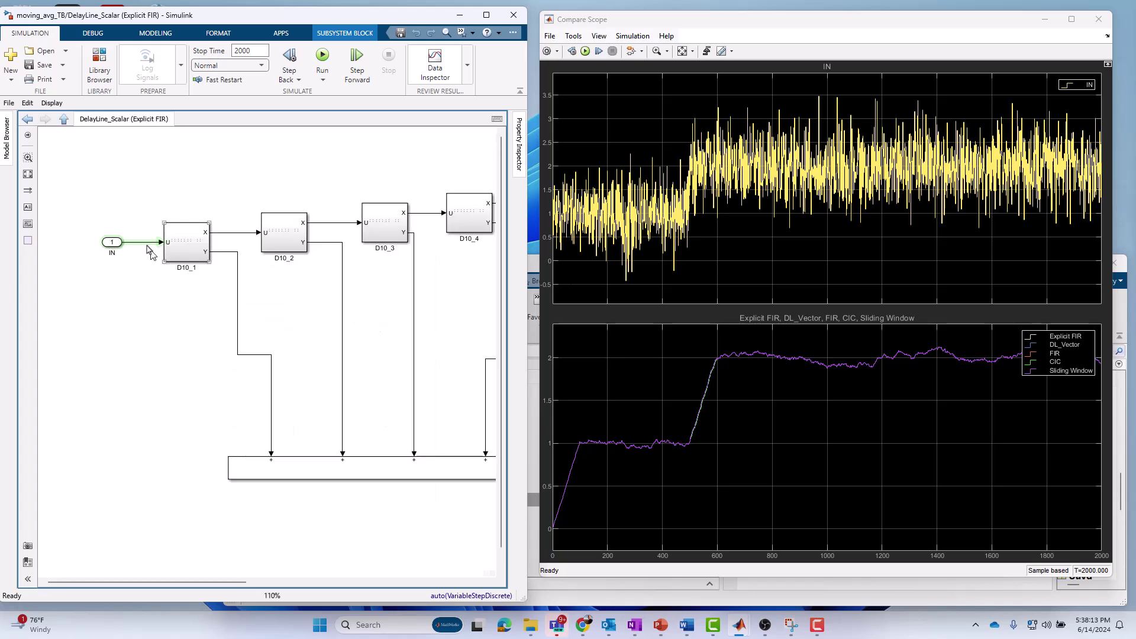
pyautogui.click(64, 122)
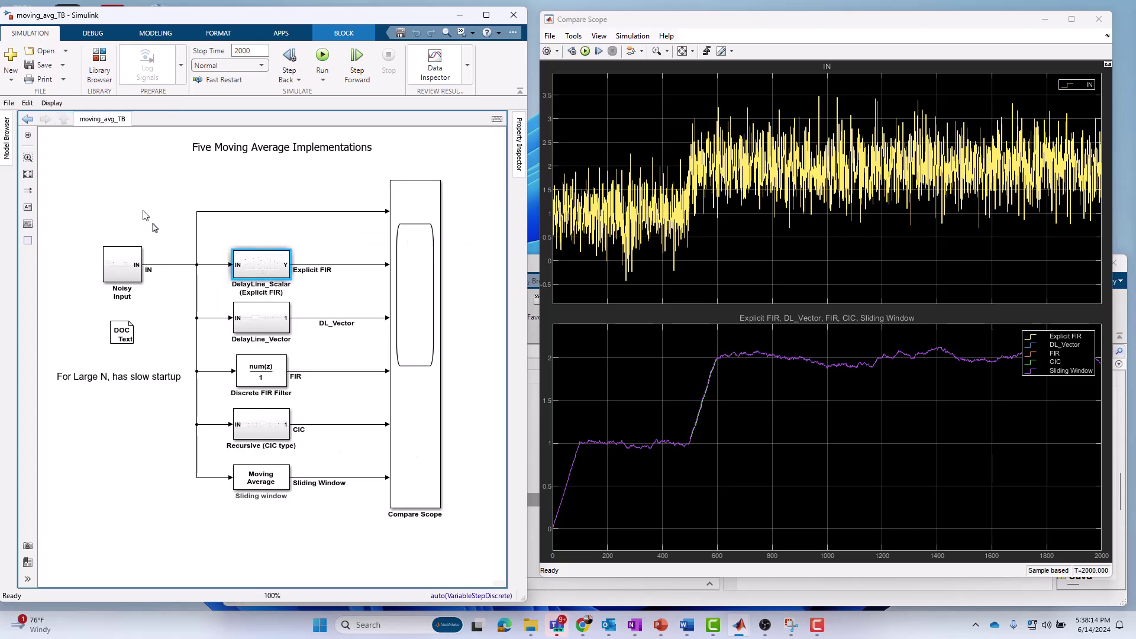
pyautogui.click(266, 325)
pyautogui.doubleClick(266, 327)
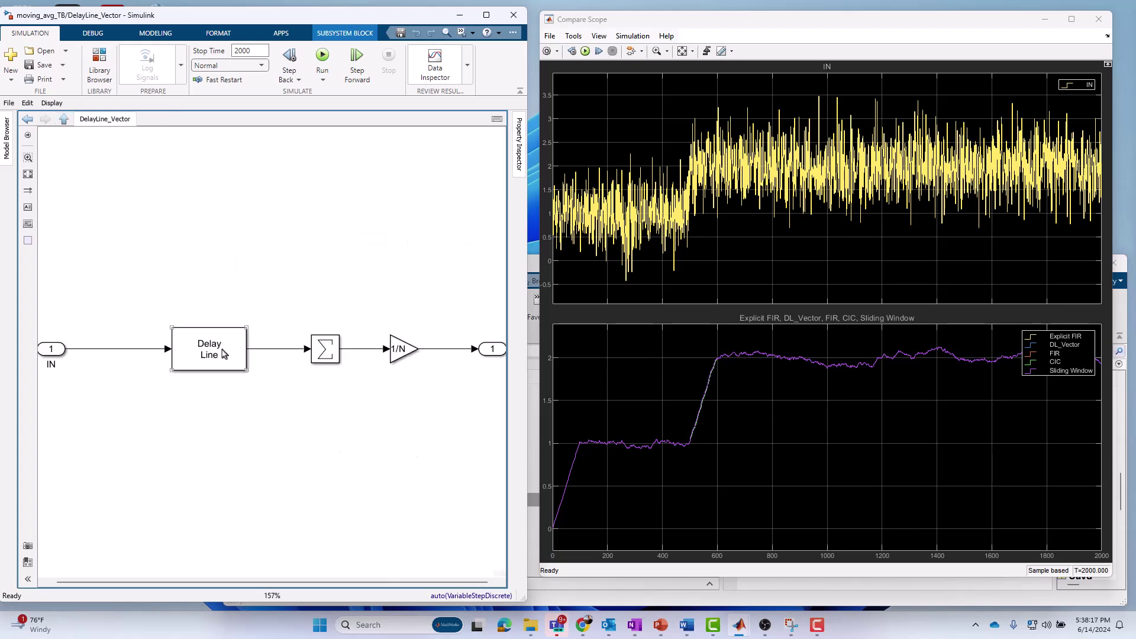
pyautogui.click(224, 354)
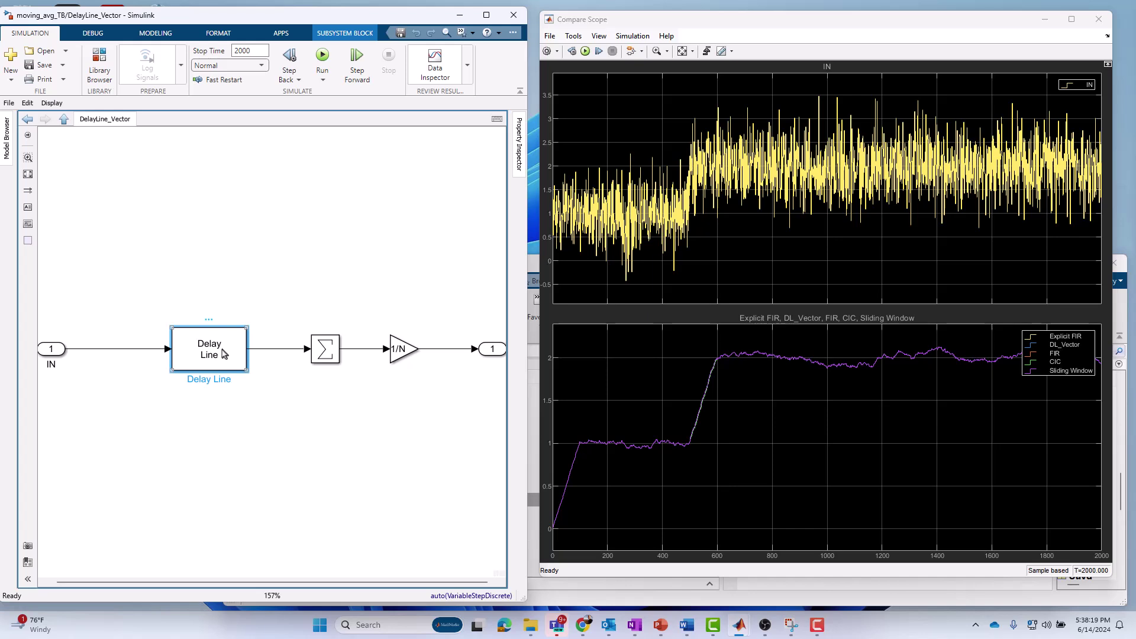
# Review the Delay Line's delay line size N and close its parameters unchanged
pyautogui.doubleClick(223, 354)
pyautogui.doubleClick(343, 342)
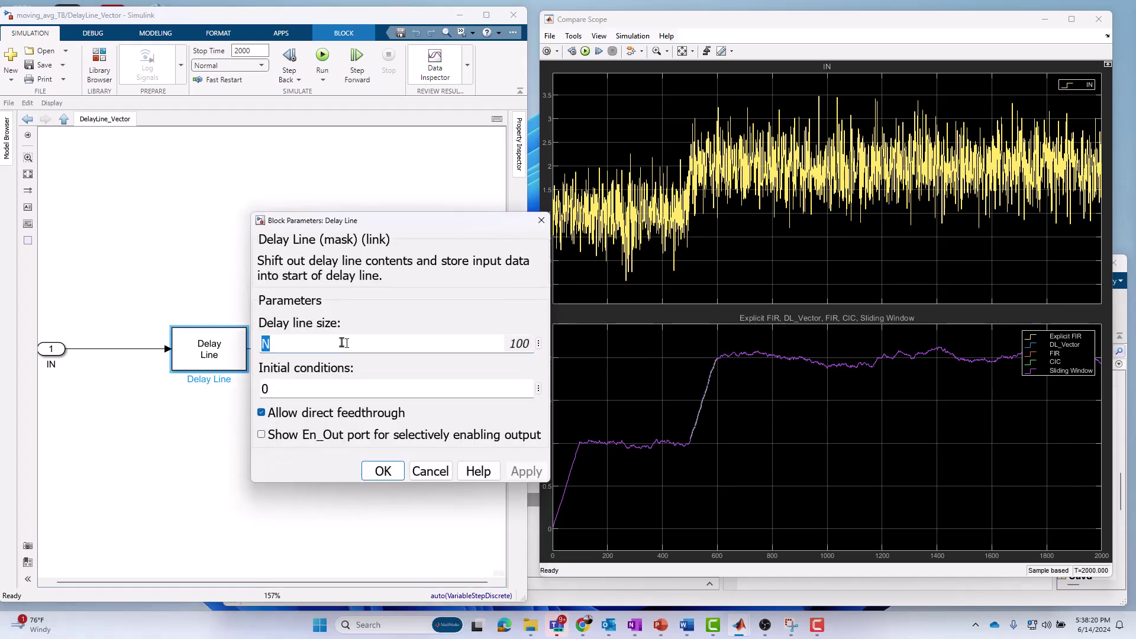
pyautogui.click(436, 476)
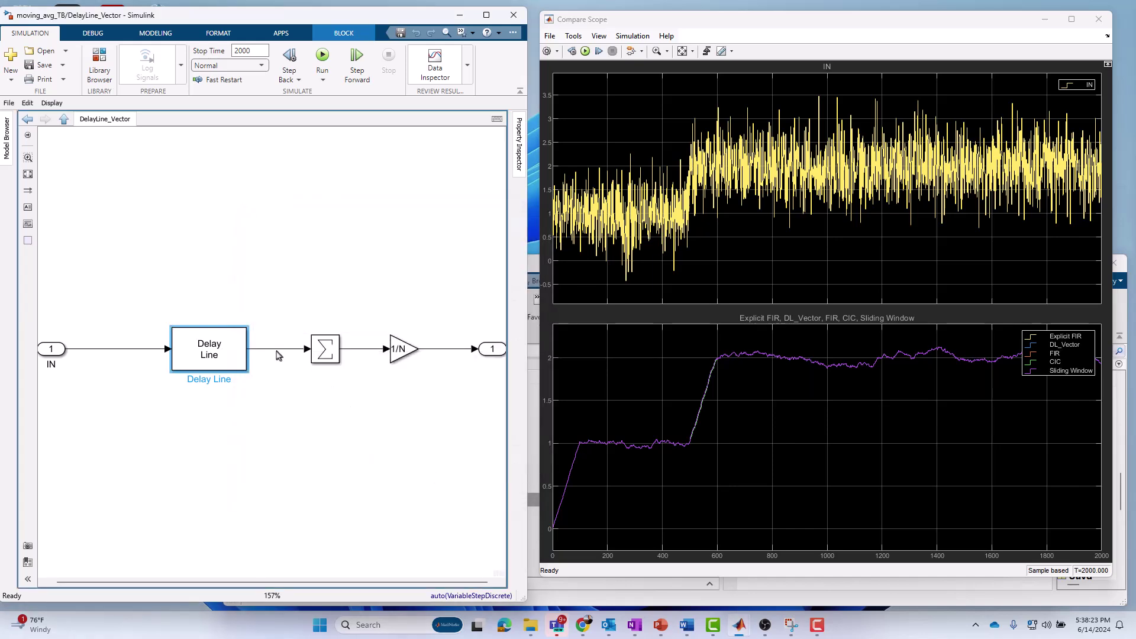
# Turn on the Signal Dimensions overlay so lines show [100x1] after the Delay Line and [1x1] elsewhere
pyautogui.click(278, 350)
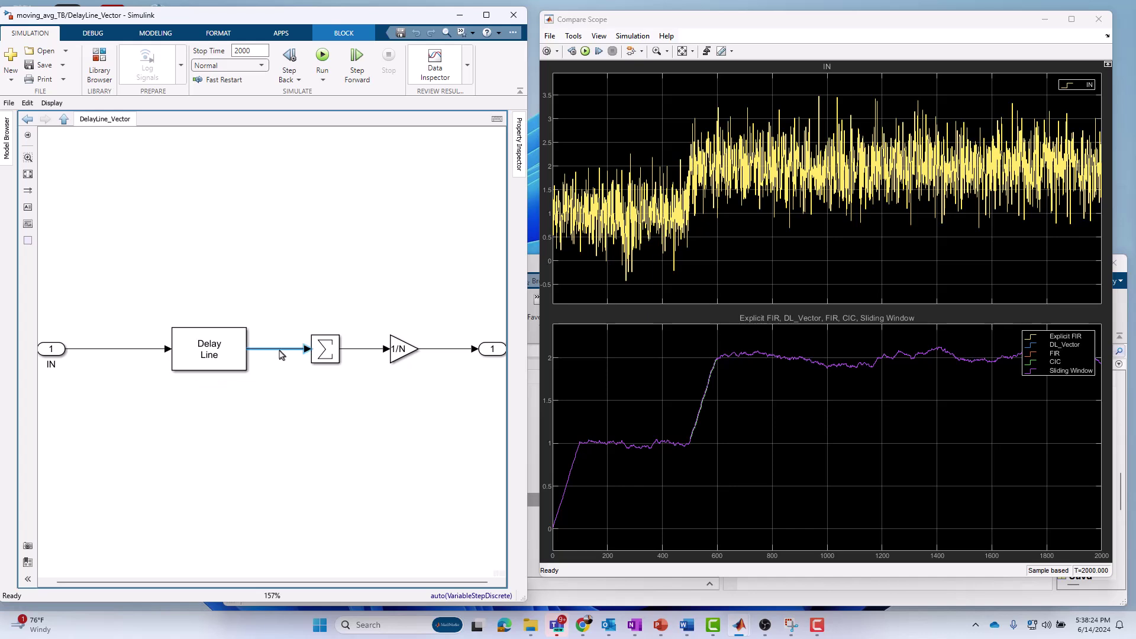
pyautogui.click(89, 33)
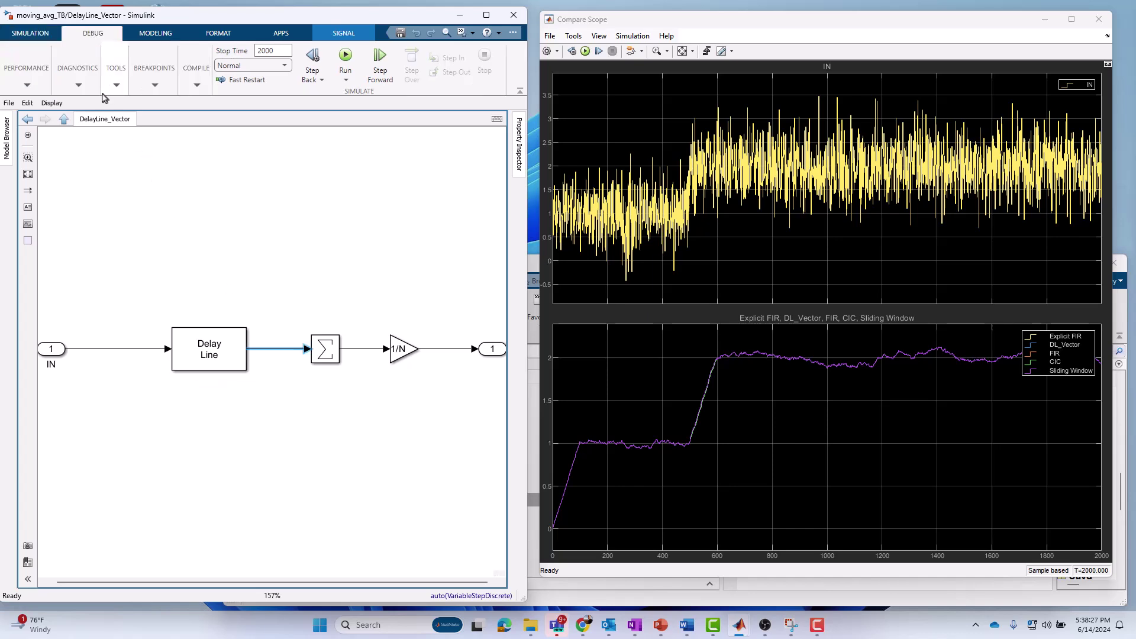
pyautogui.click(89, 93)
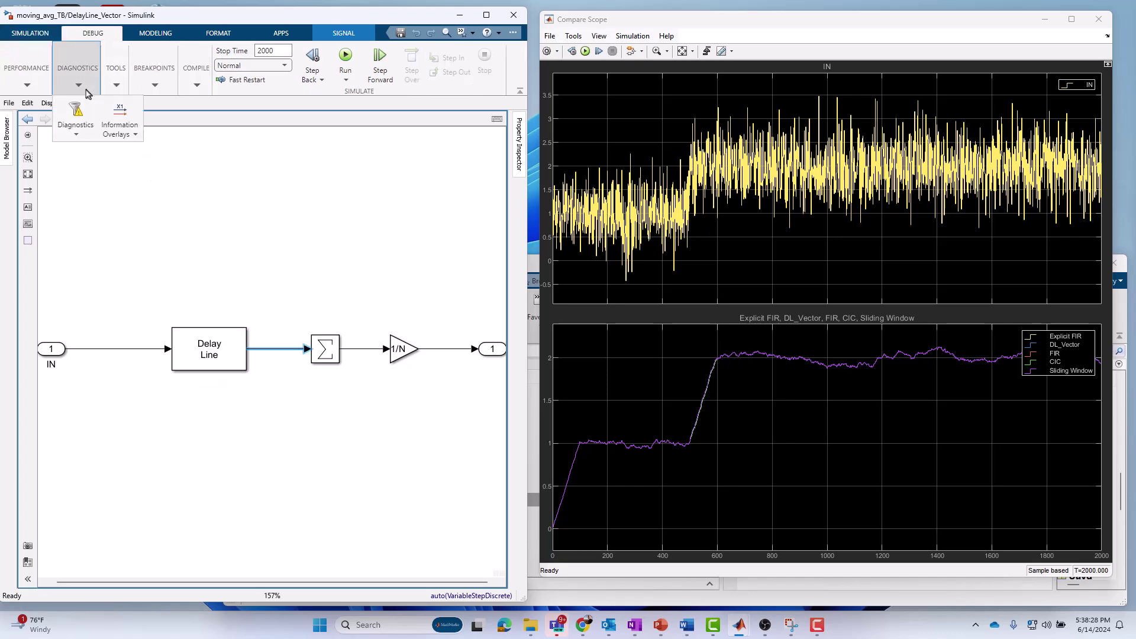
pyautogui.click(131, 136)
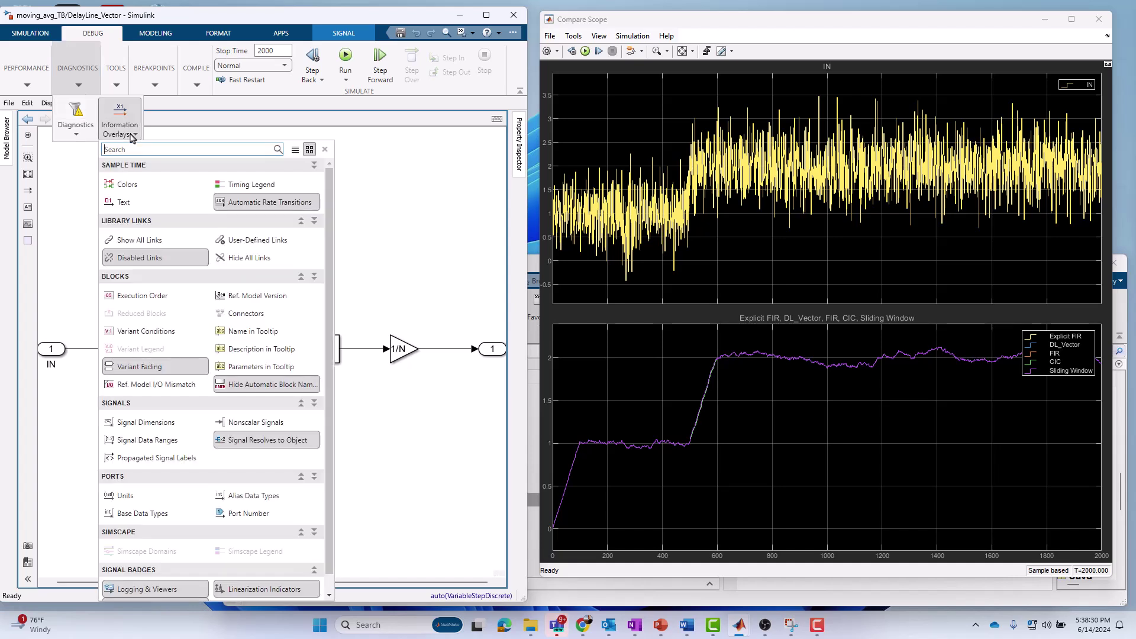
pyautogui.click(144, 427)
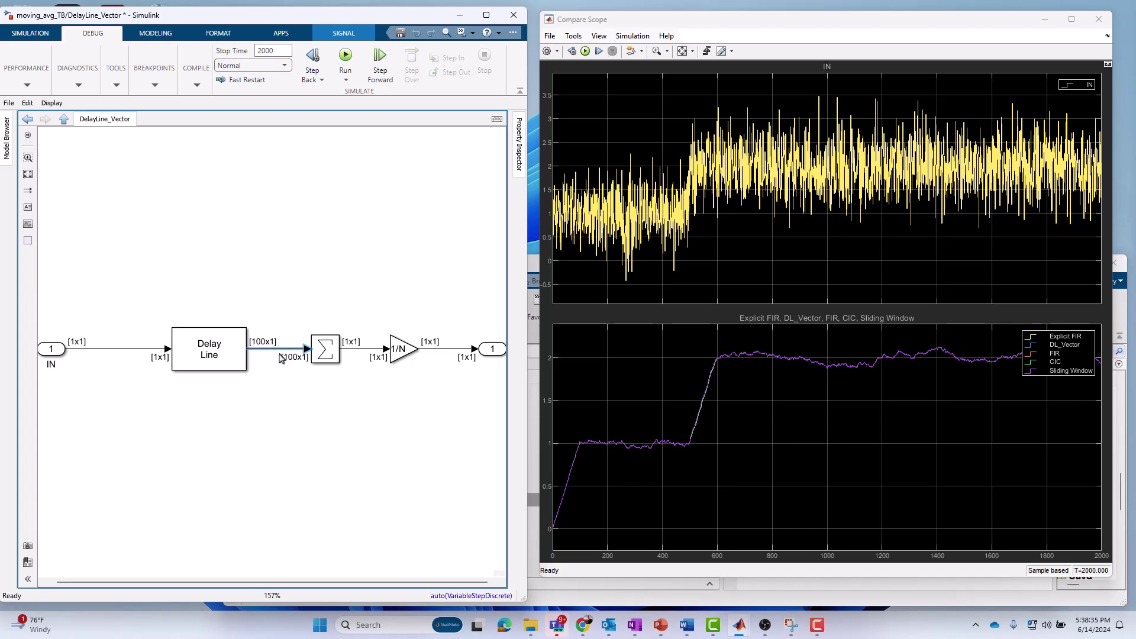
pyautogui.click(373, 349)
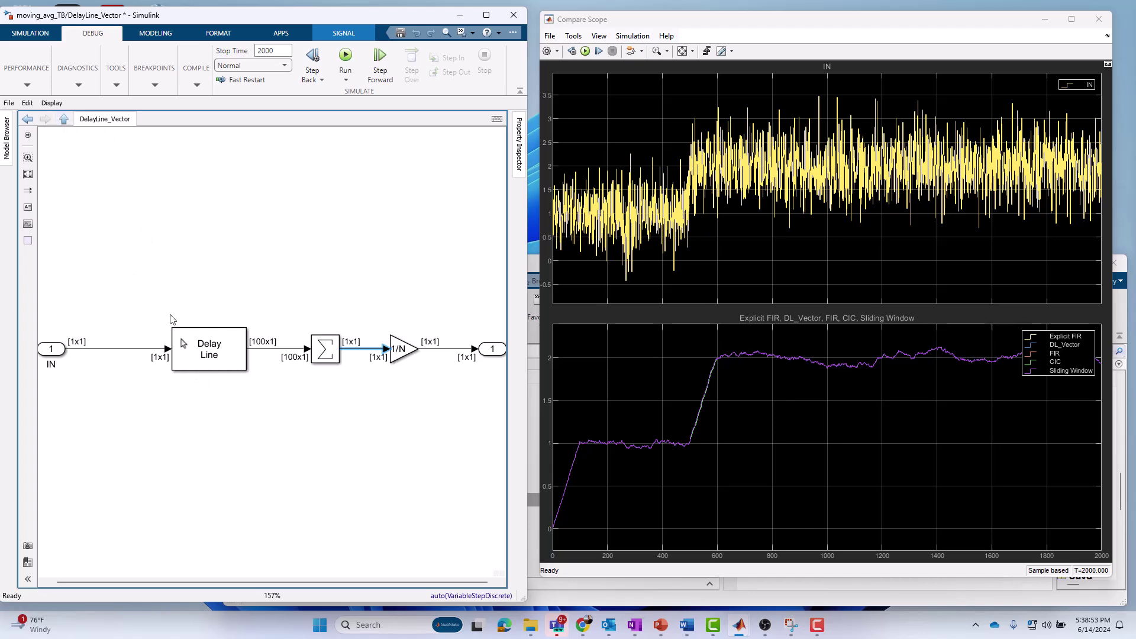
pyautogui.doubleClick(195, 362)
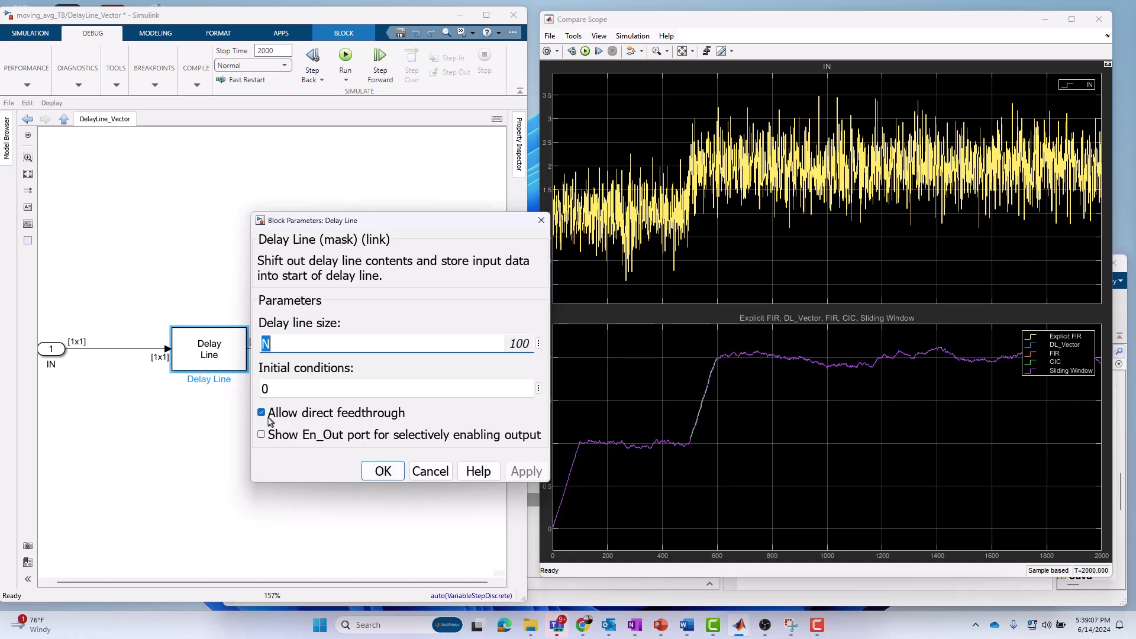
pyautogui.click(383, 472)
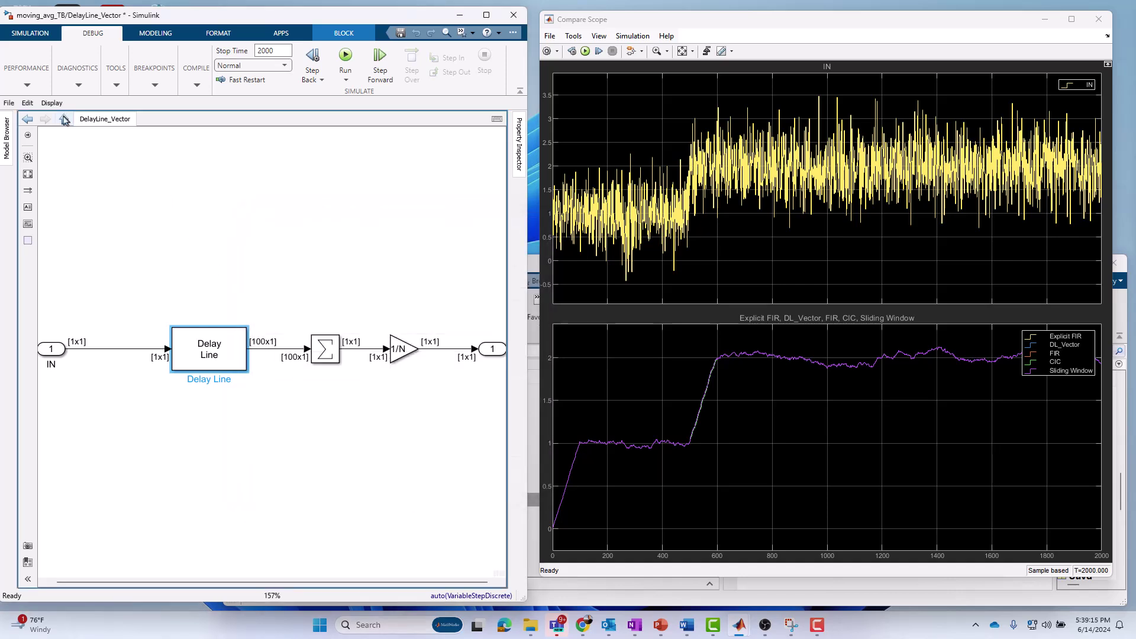
pyautogui.moveTo(155, 311); pyautogui.dragTo(346, 399)
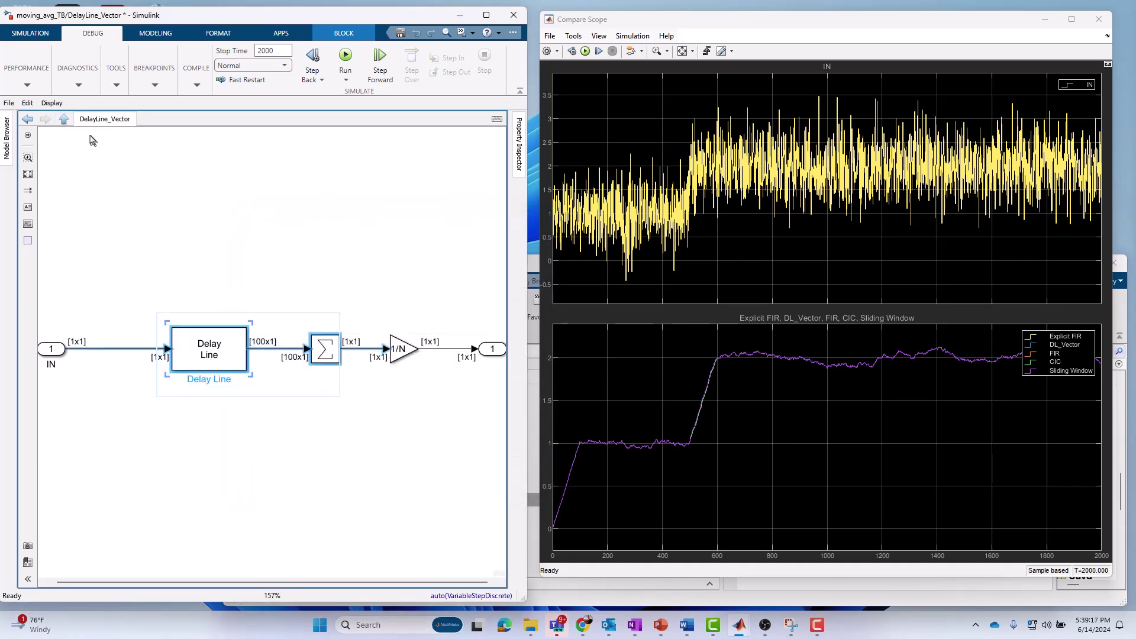
# Visit the DelayLine_Scalar subsystem, fit it in view, and return to the moving_avg_TB top level
pyautogui.click(64, 118)
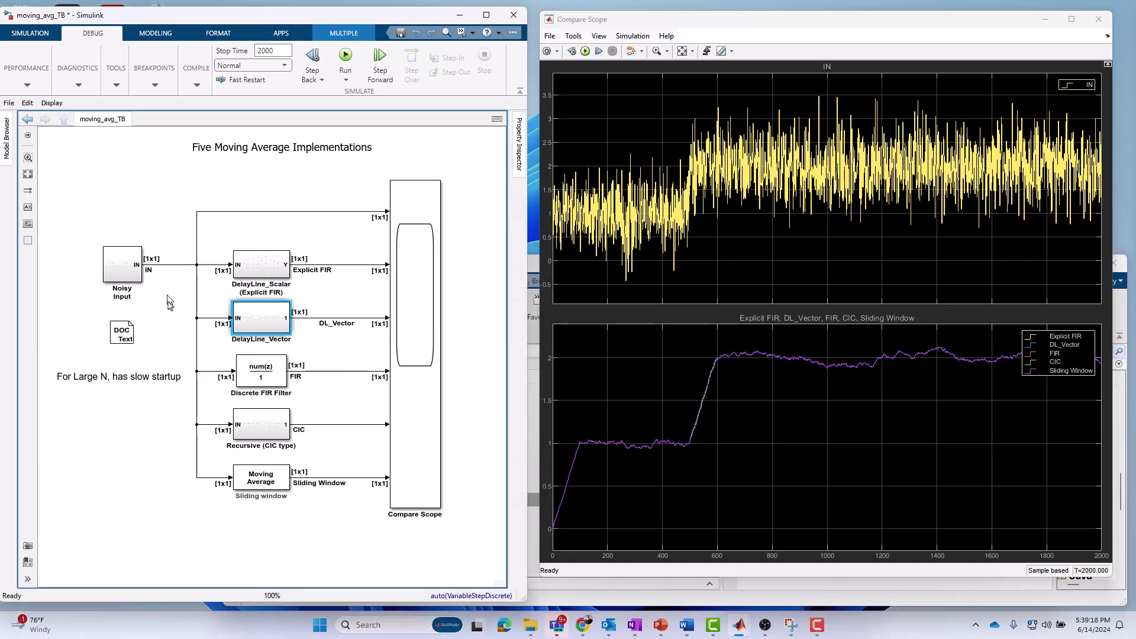
pyautogui.doubleClick(262, 271)
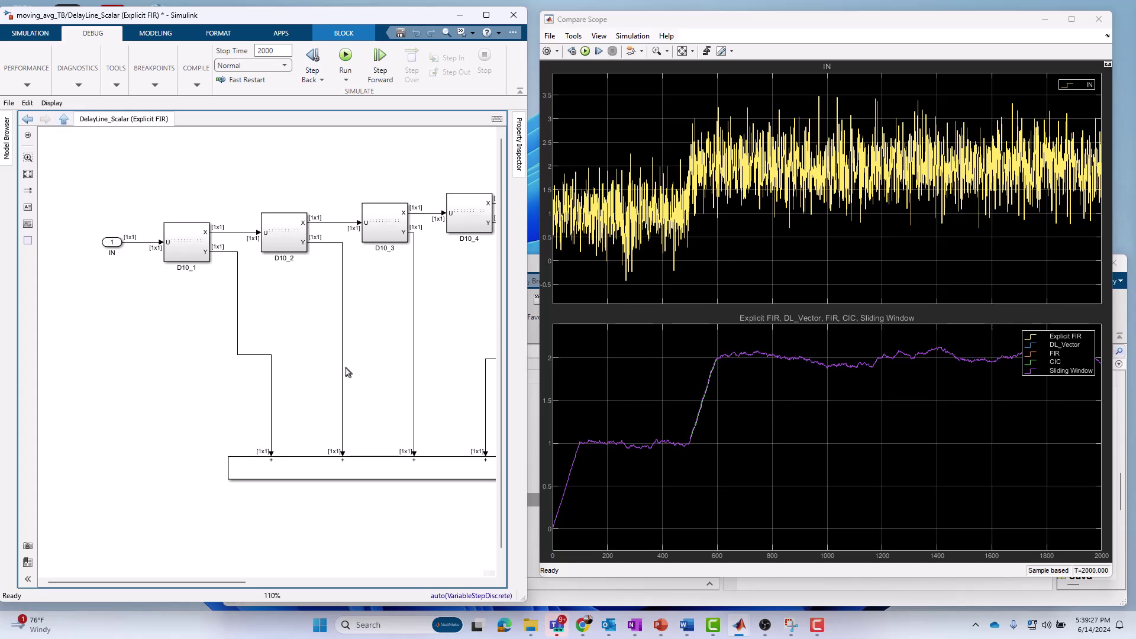
pyautogui.press('space')
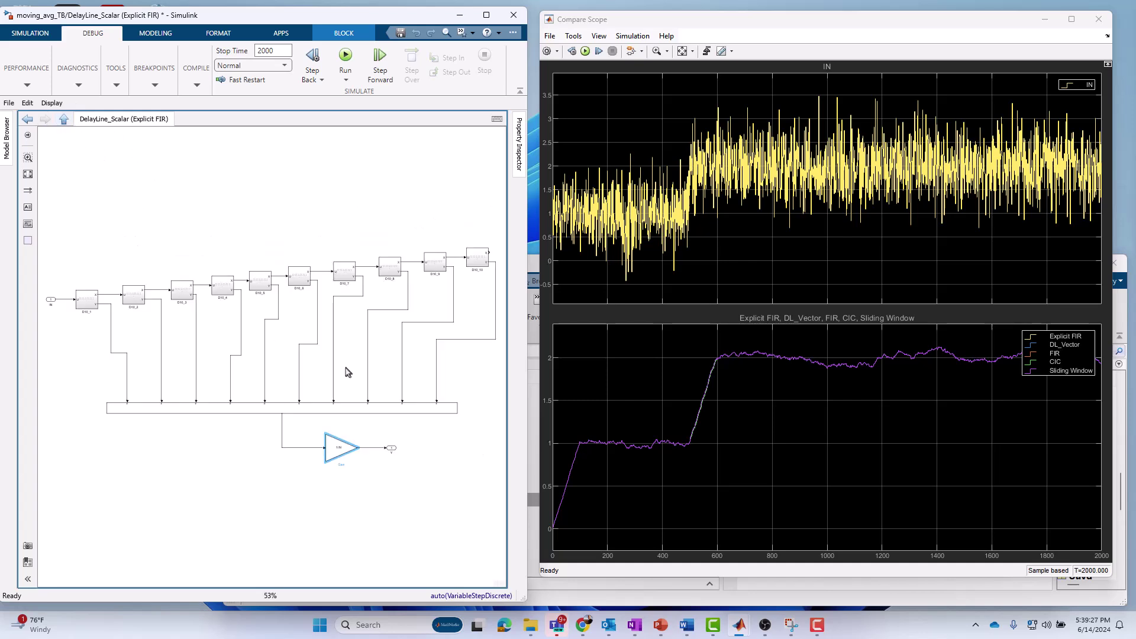
pyautogui.click(64, 120)
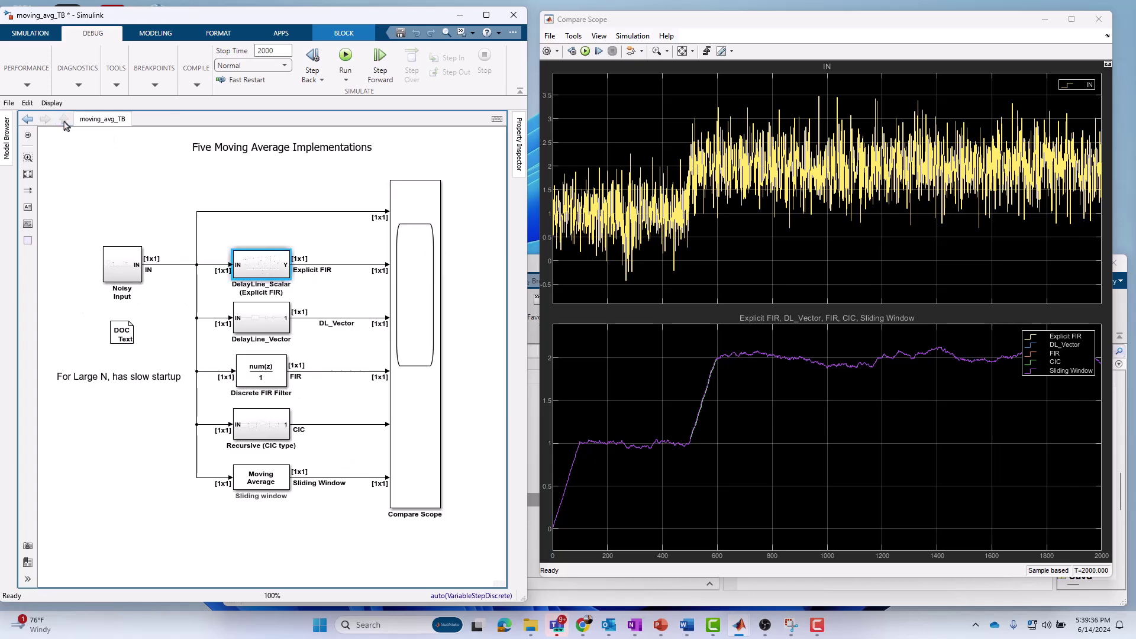
# Check the Discrete FIR Filter's ones(1,N)/N coefficients and close the dialog with OK
pyautogui.doubleClick(264, 371)
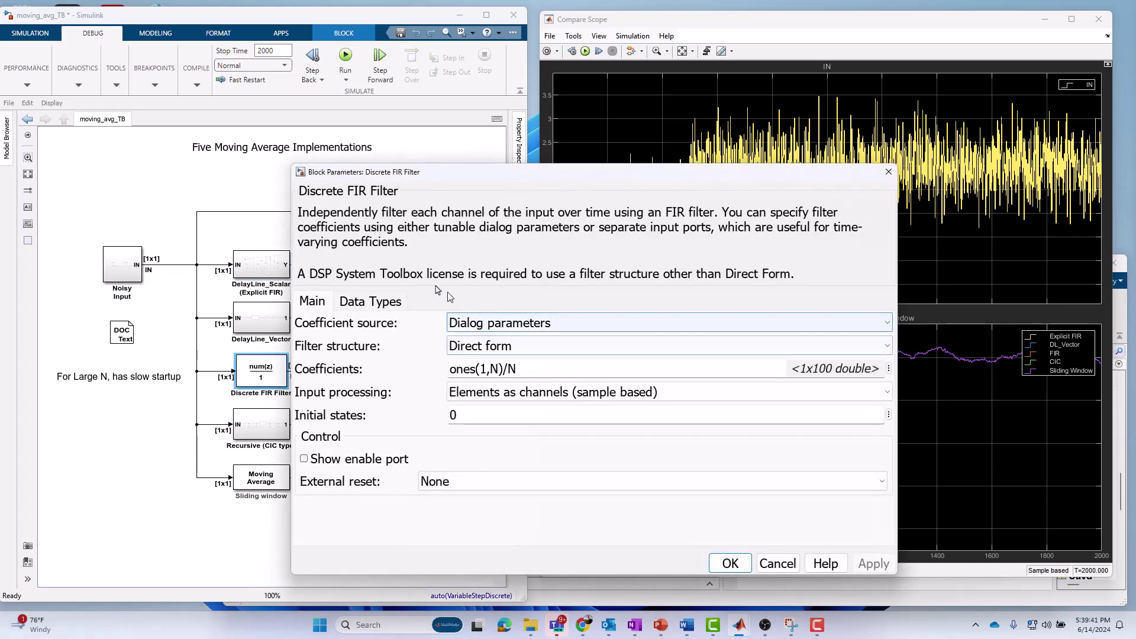
pyautogui.tripleClick(533, 375)
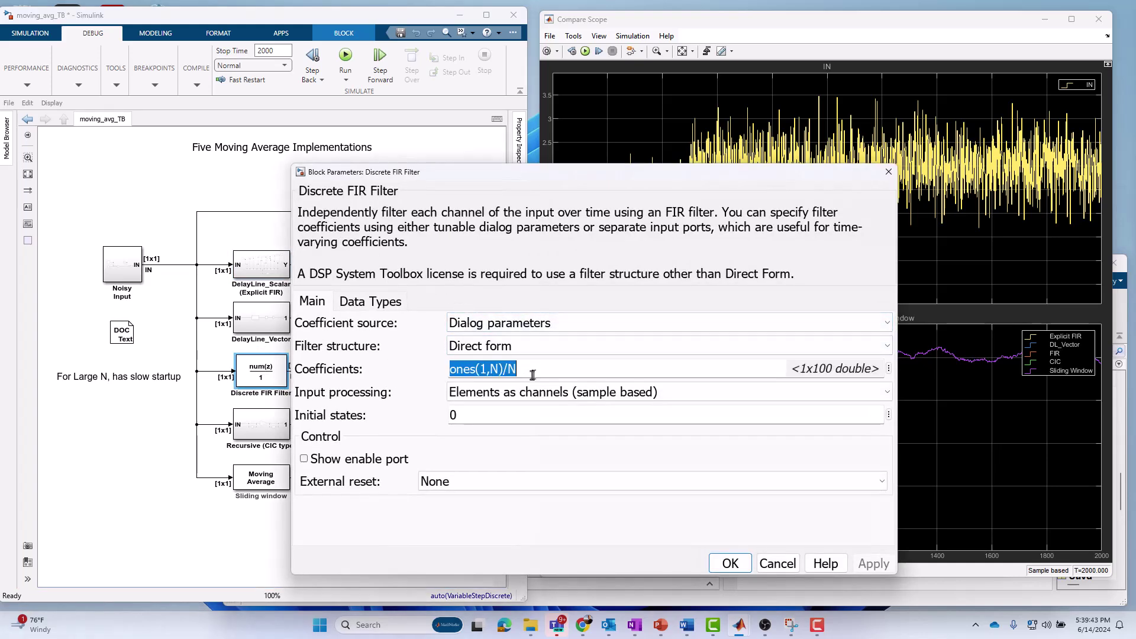
pyautogui.click(538, 369)
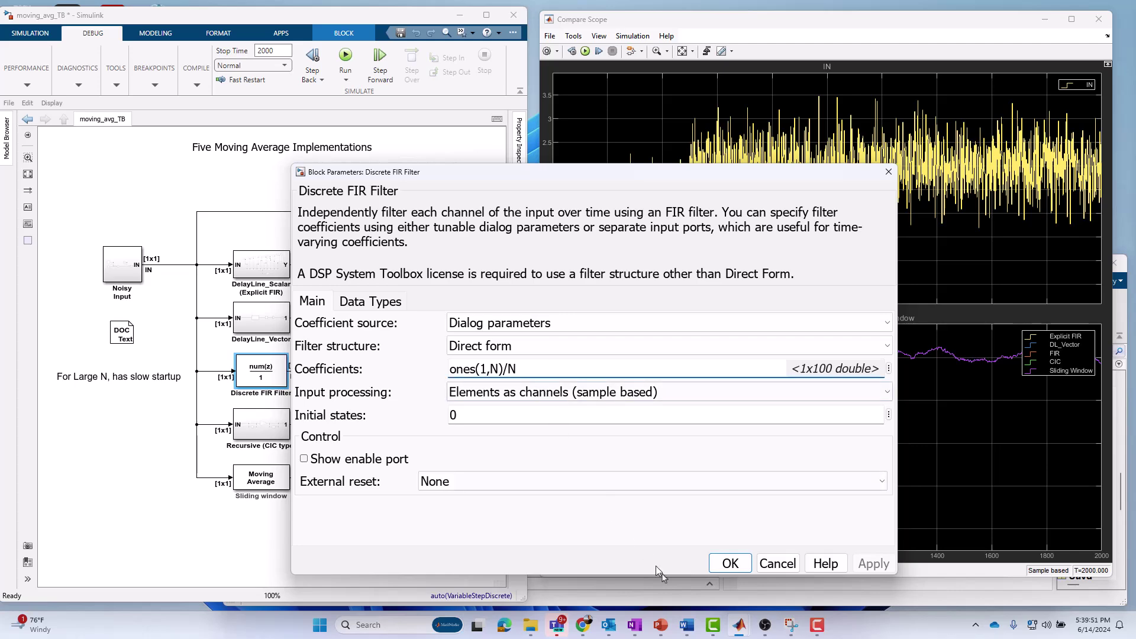
pyautogui.click(729, 564)
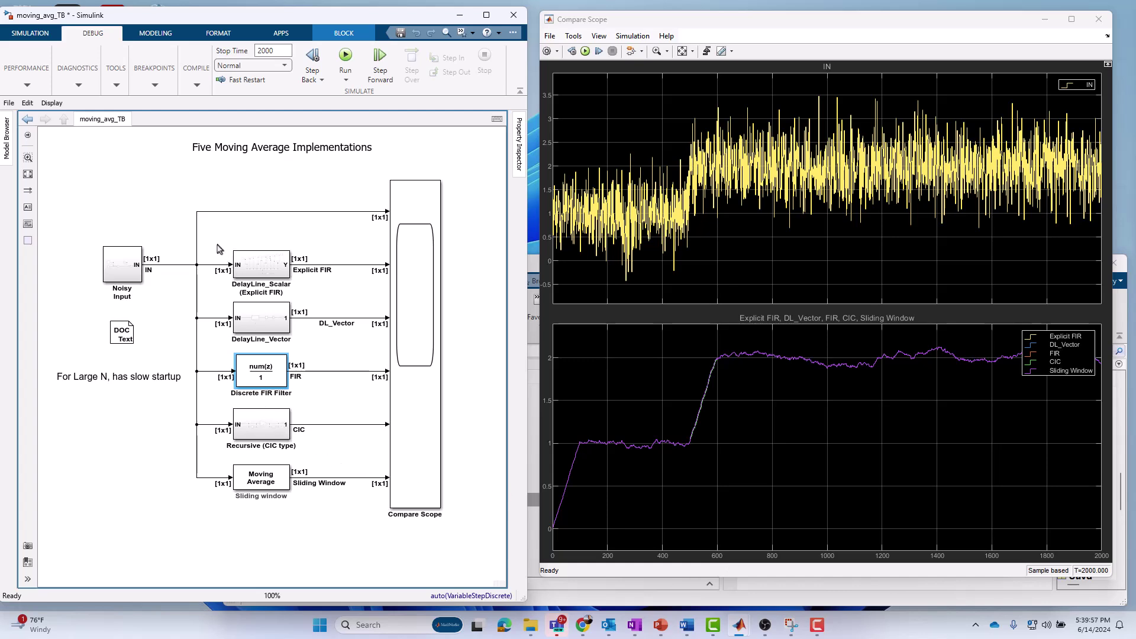
pyautogui.doubleClick(270, 430)
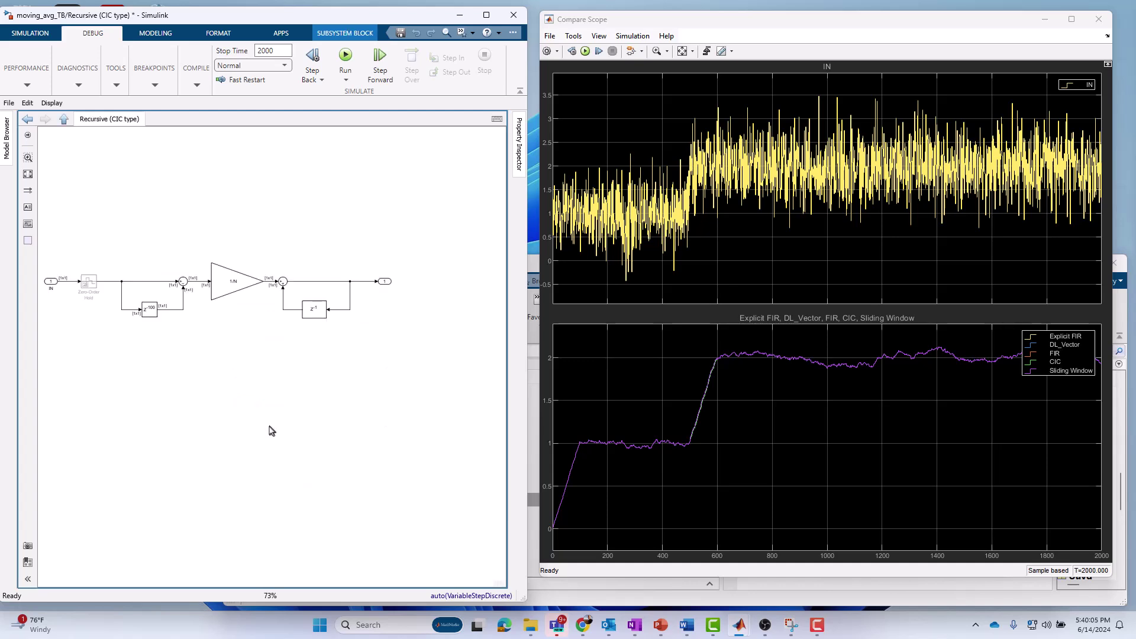
pyautogui.press('space')
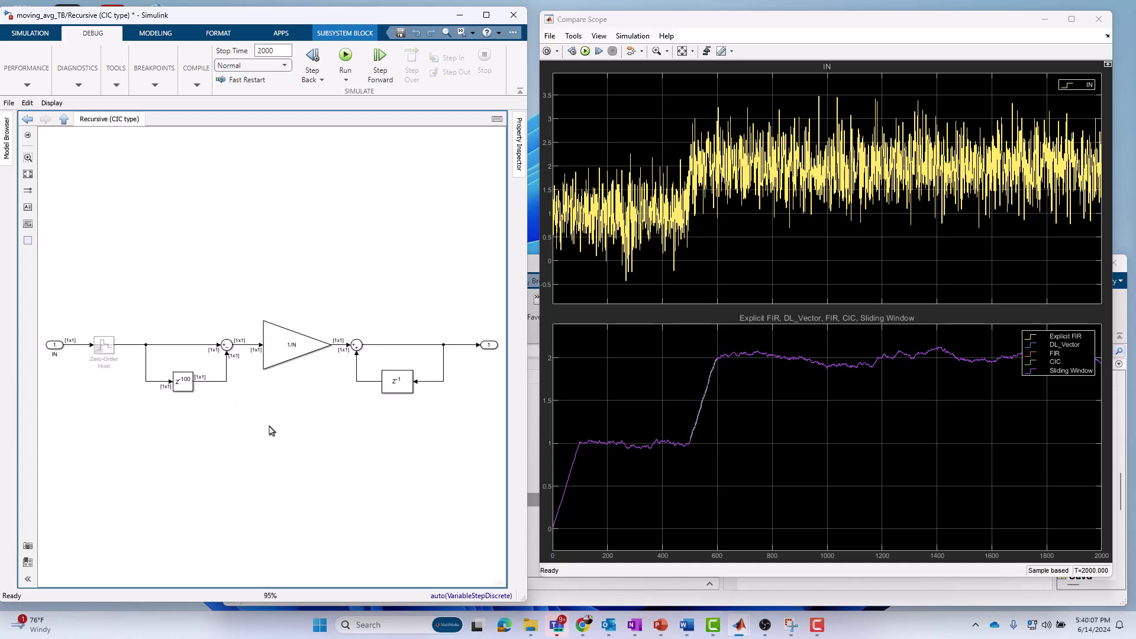
pyautogui.click(270, 430)
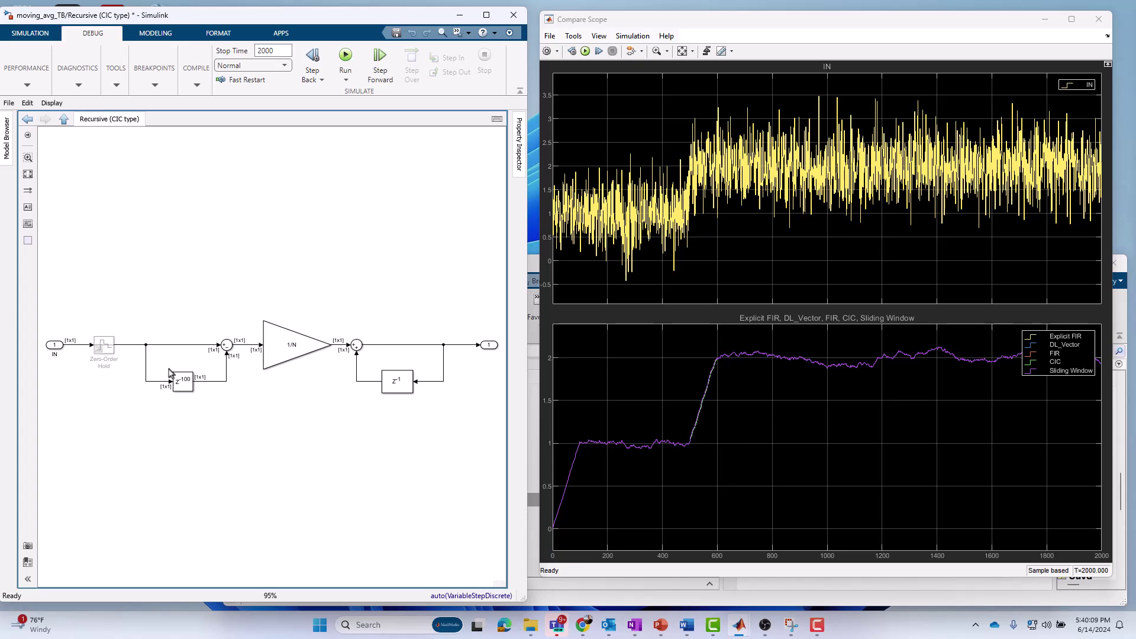
pyautogui.click(180, 386)
pyautogui.click(262, 272)
pyautogui.click(304, 354)
pyautogui.click(395, 388)
pyautogui.click(390, 436)
pyautogui.moveTo(109, 241); pyautogui.dragTo(417, 438)
pyautogui.moveTo(116, 274); pyautogui.dragTo(218, 414)
pyautogui.click(284, 261)
pyautogui.moveTo(315, 262); pyautogui.dragTo(441, 414)
pyautogui.click(243, 240)
pyautogui.click(296, 352)
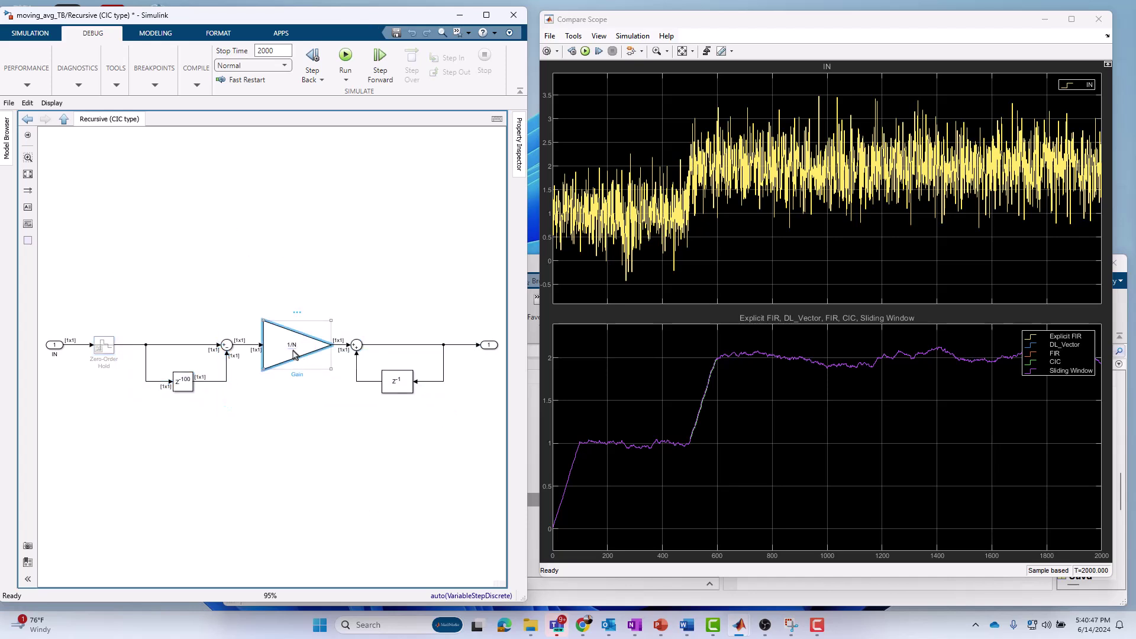
pyautogui.click(64, 121)
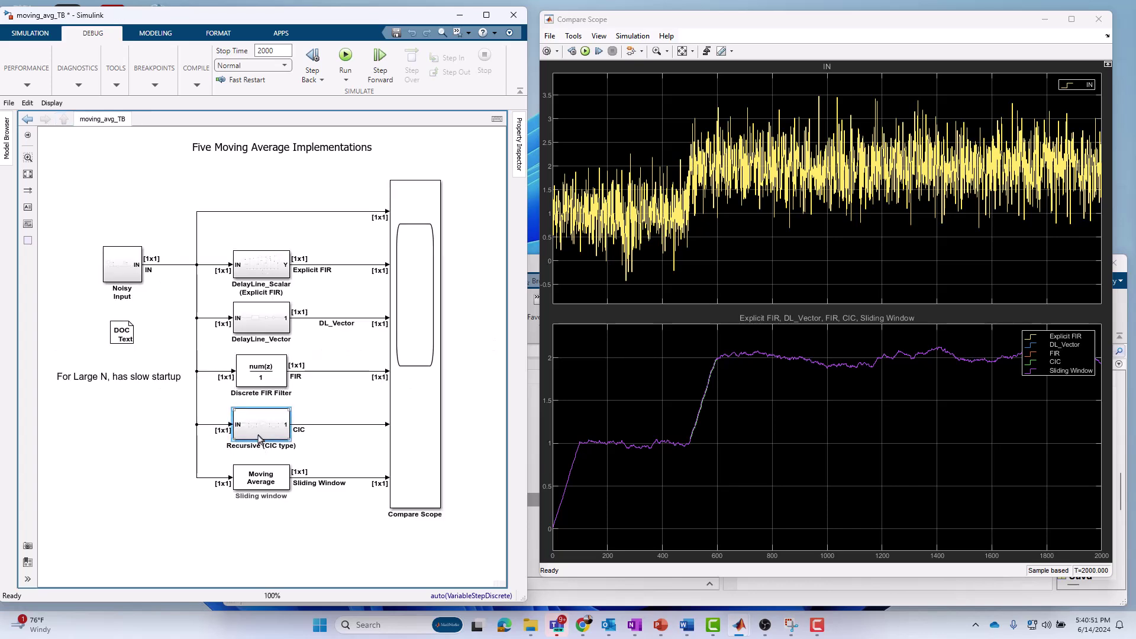
# Review the Moving Average block's window length N, overlap N-1 and Interpreted execution, then rerun the simulation
pyautogui.click(262, 478)
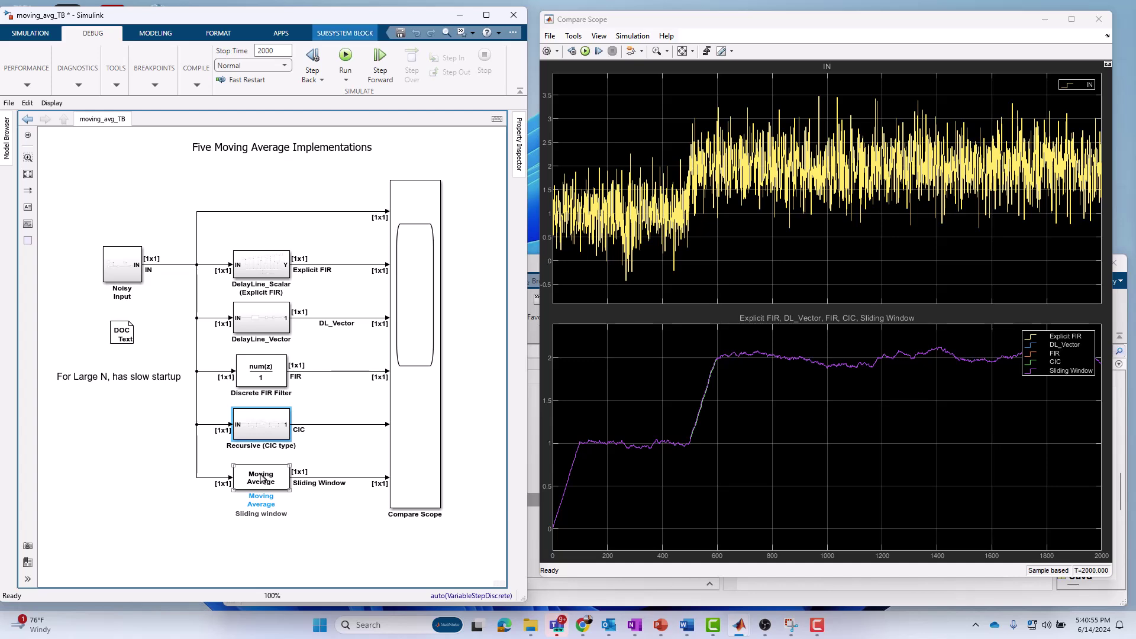
pyautogui.doubleClick(262, 478)
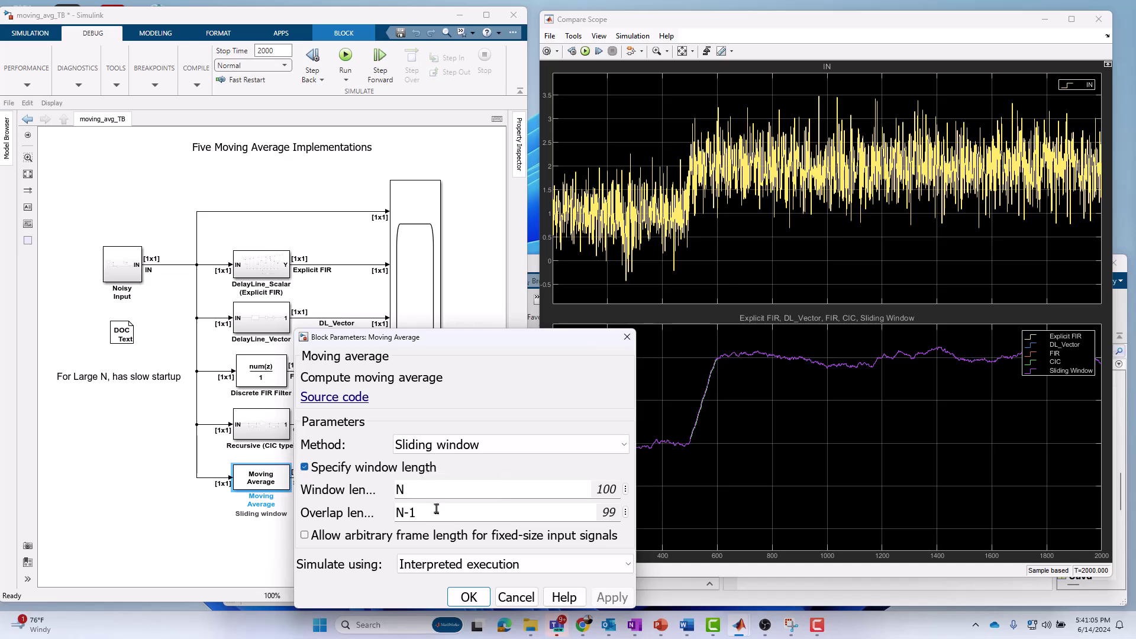
pyautogui.doubleClick(436, 488)
pyautogui.tripleClick(448, 514)
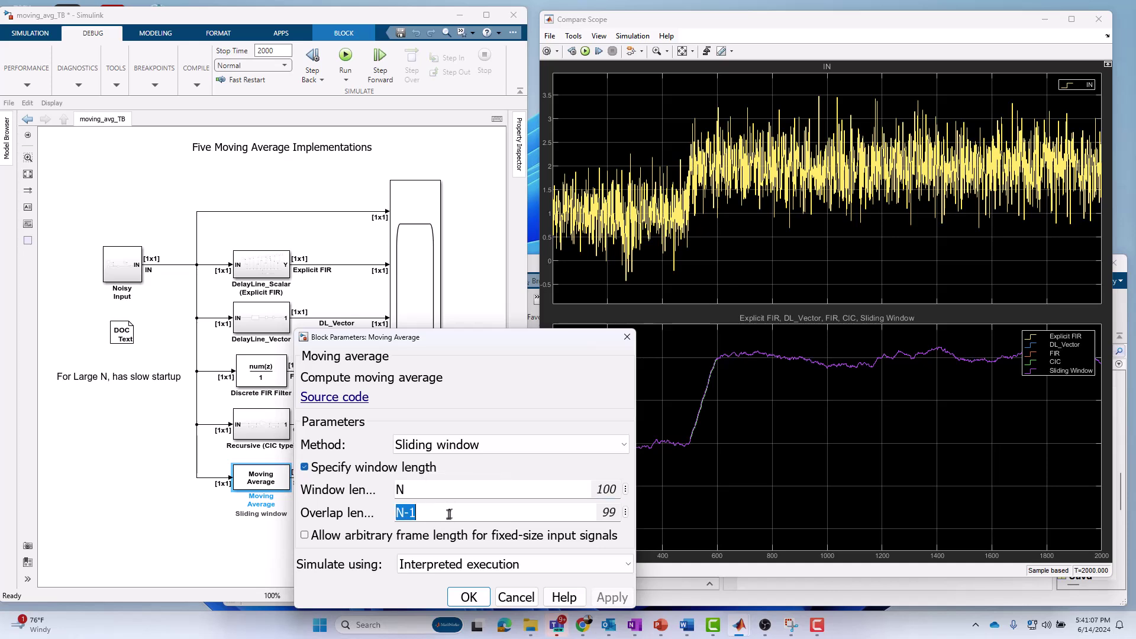
pyautogui.click(438, 569)
pyautogui.click(355, 584)
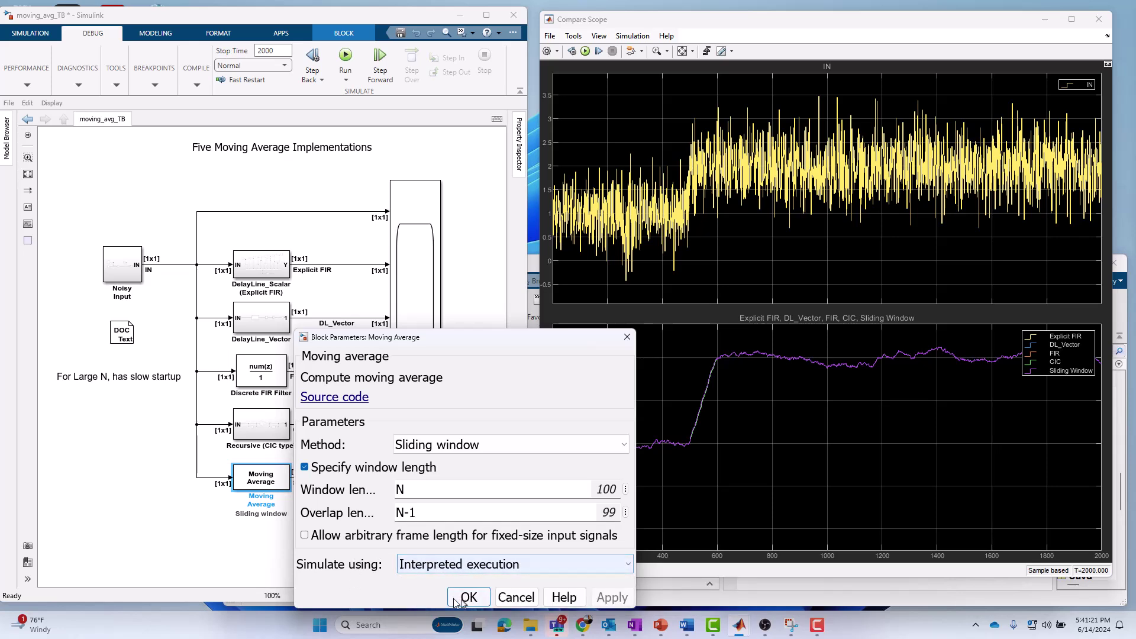
pyautogui.click(467, 597)
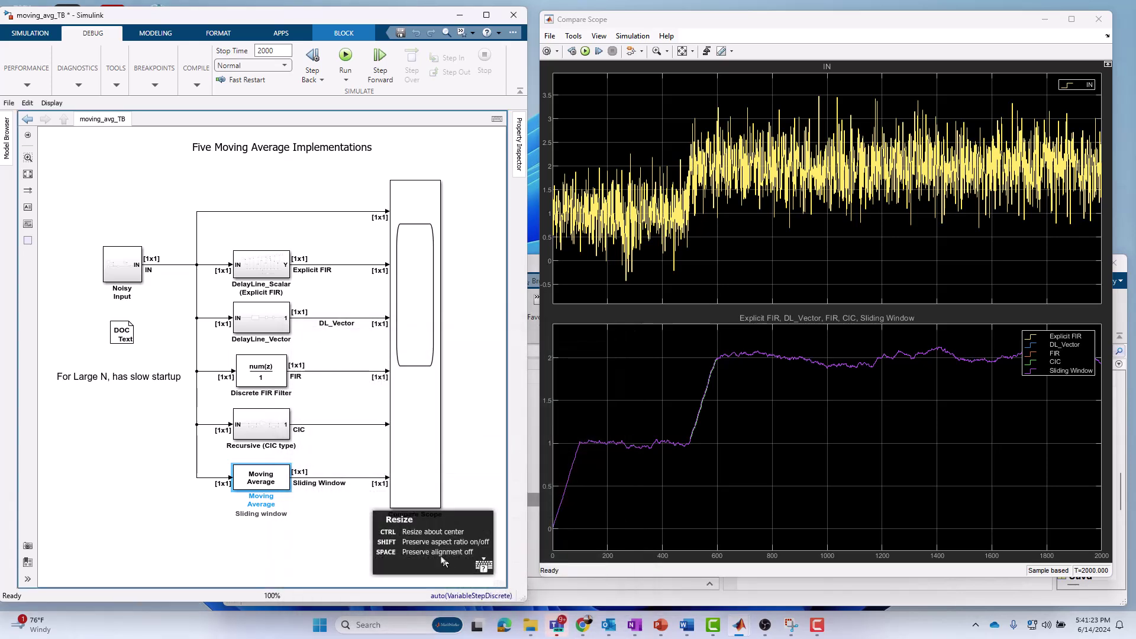
pyautogui.click(346, 62)
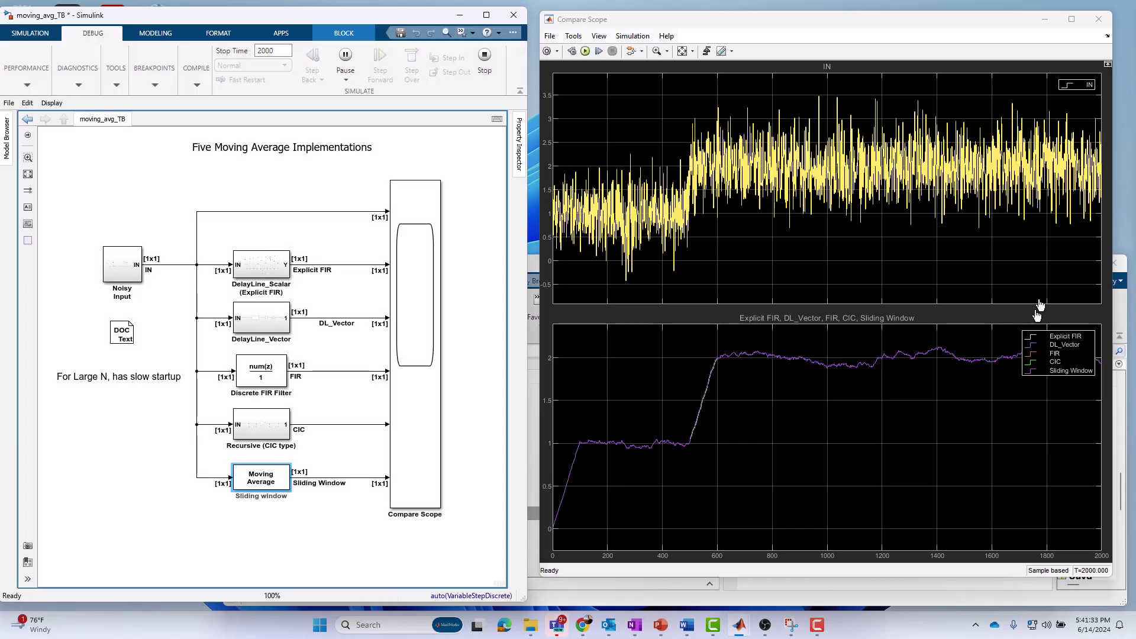
# Move the Compare Scope legend to the lower right and toggle the Sliding Window and CIC traces off and on
pyautogui.moveTo(1065, 419); pyautogui.dragTo(1048, 484)
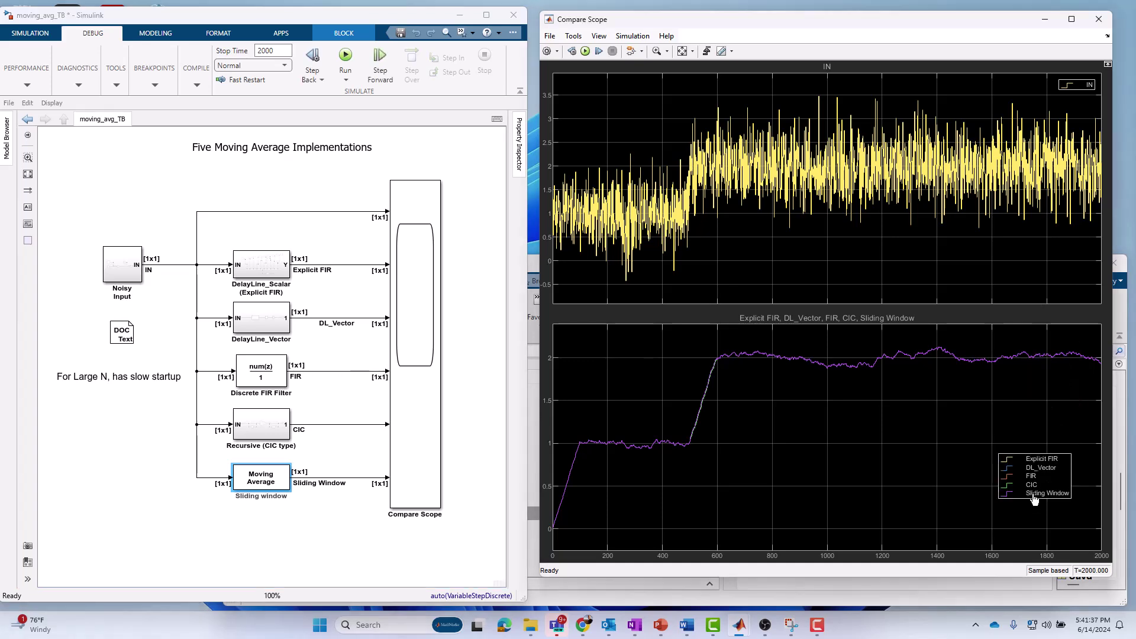
pyautogui.click(1034, 495)
pyautogui.click(1034, 485)
pyautogui.click(1037, 485)
pyautogui.click(1041, 495)
# Save and close moving_avg_TB, then open the Exponential Averaging example model
pyautogui.click(513, 18)
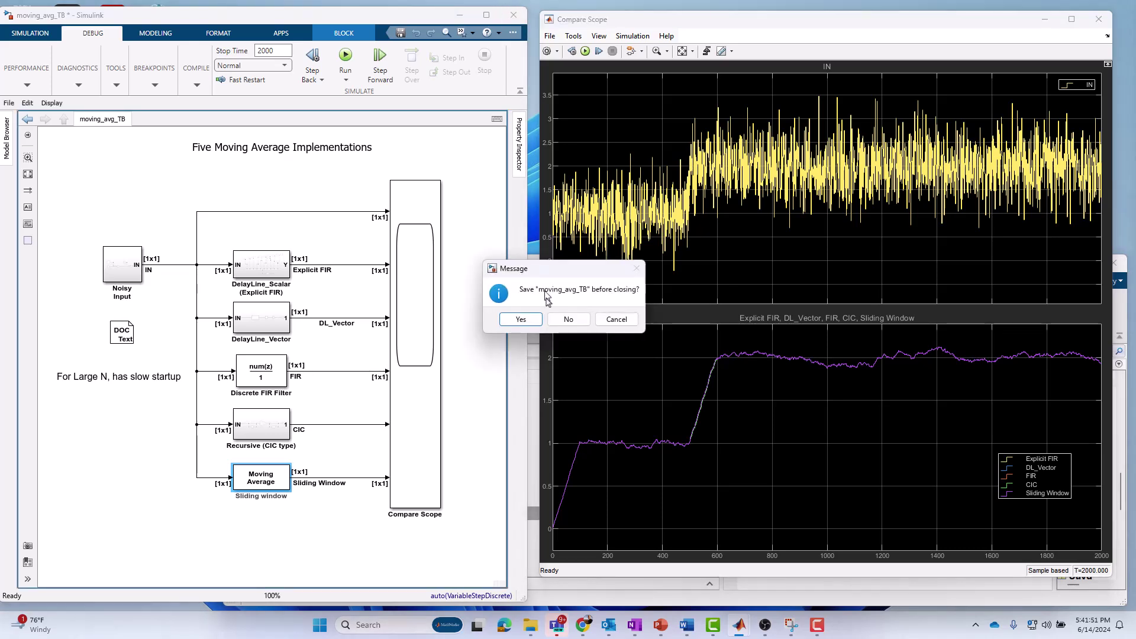
pyautogui.click(534, 321)
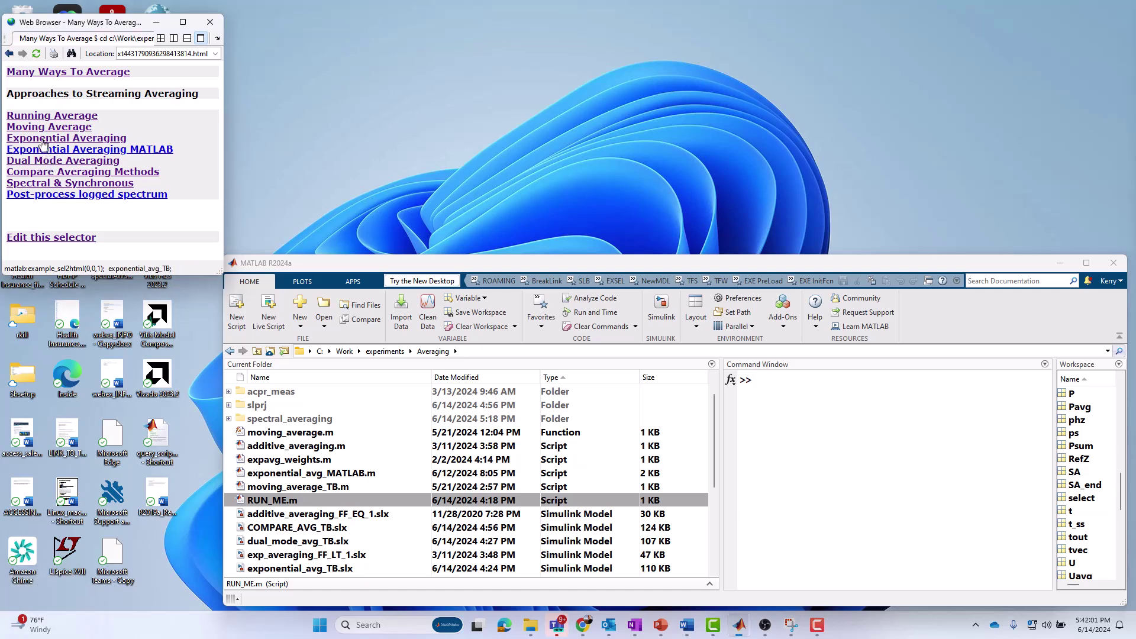
pyautogui.click(43, 142)
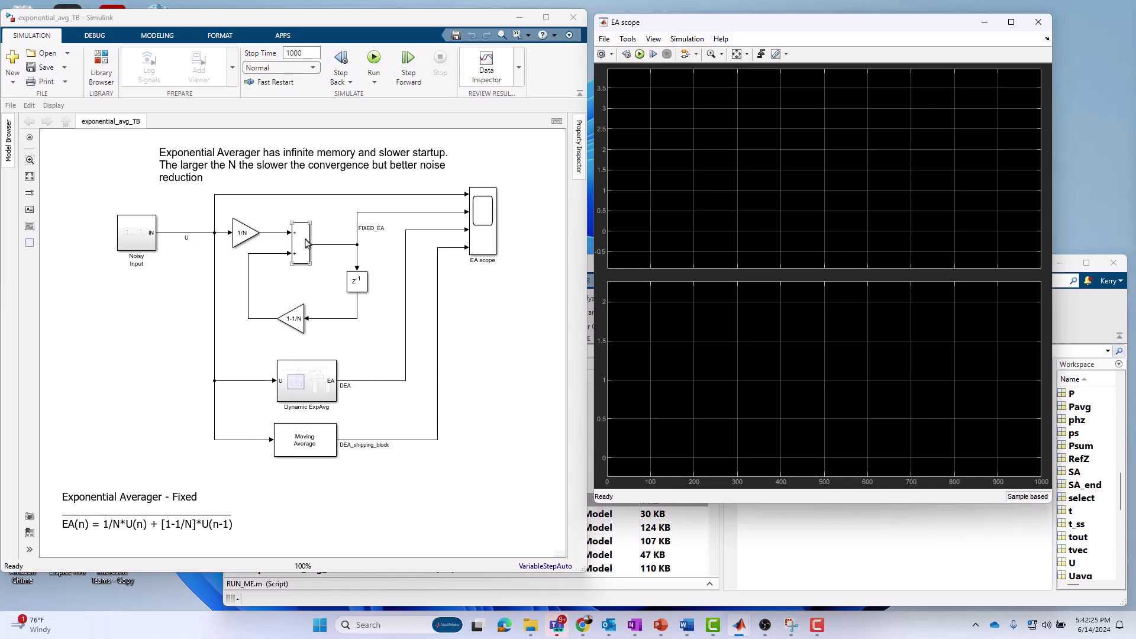
pyautogui.click(290, 321)
pyautogui.click(247, 238)
pyautogui.click(291, 319)
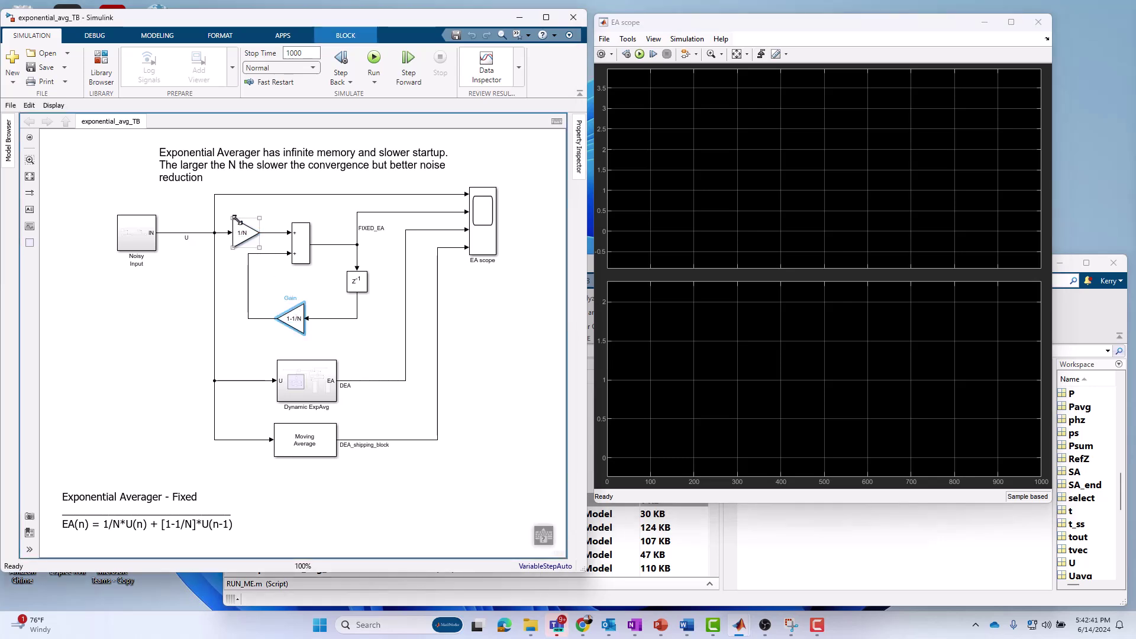
pyautogui.click(240, 238)
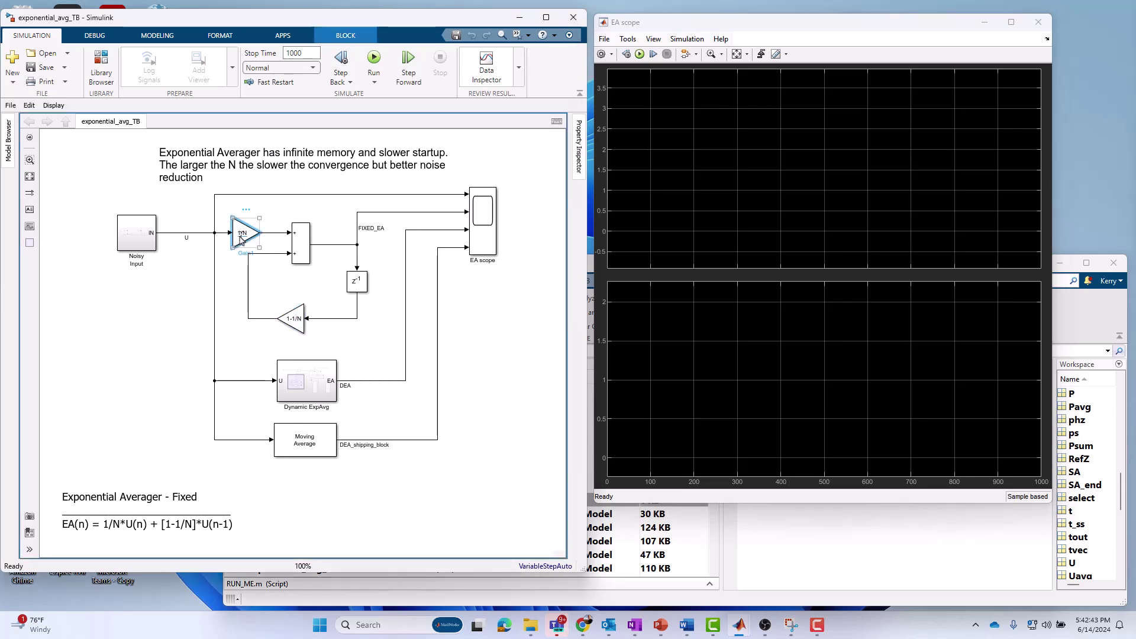
pyautogui.click(241, 238)
pyautogui.click(295, 325)
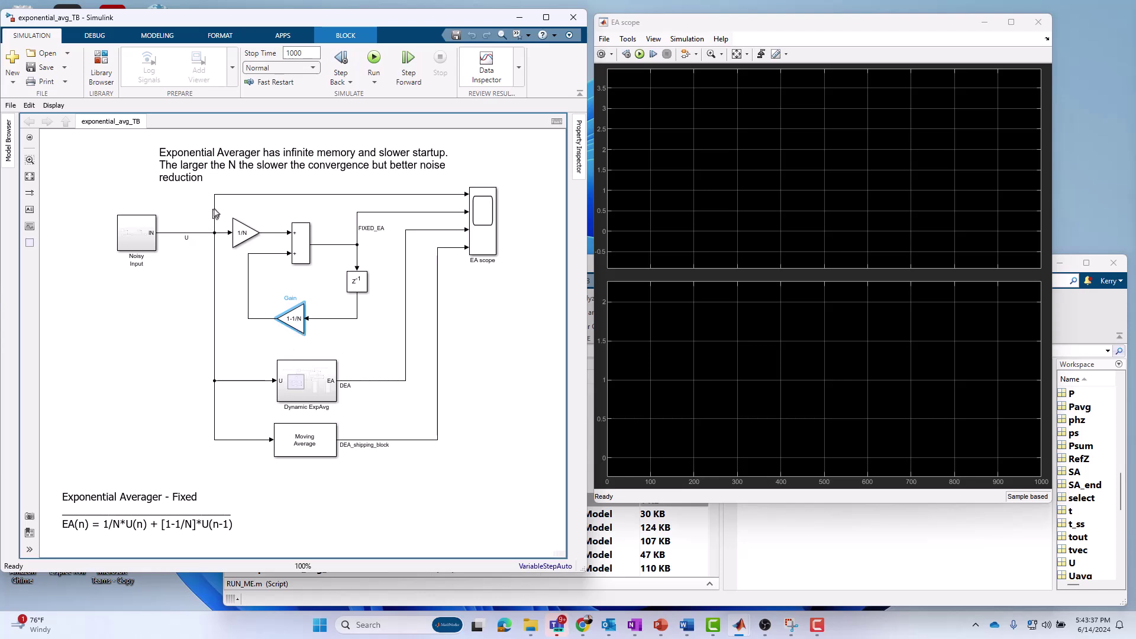
pyautogui.moveTo(225, 203); pyautogui.dragTo(365, 341)
pyautogui.click(371, 335)
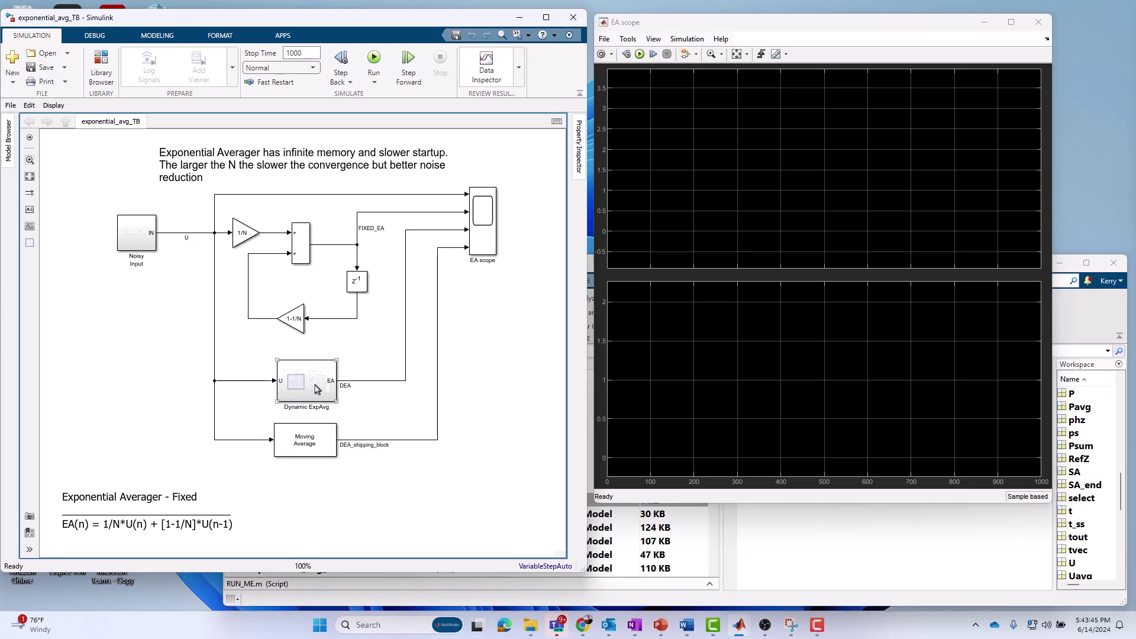
# Open Dynamic ExpAvg and inspect the Weight Update area and the EA sum, delay and product blocks
pyautogui.doubleClick(315, 388)
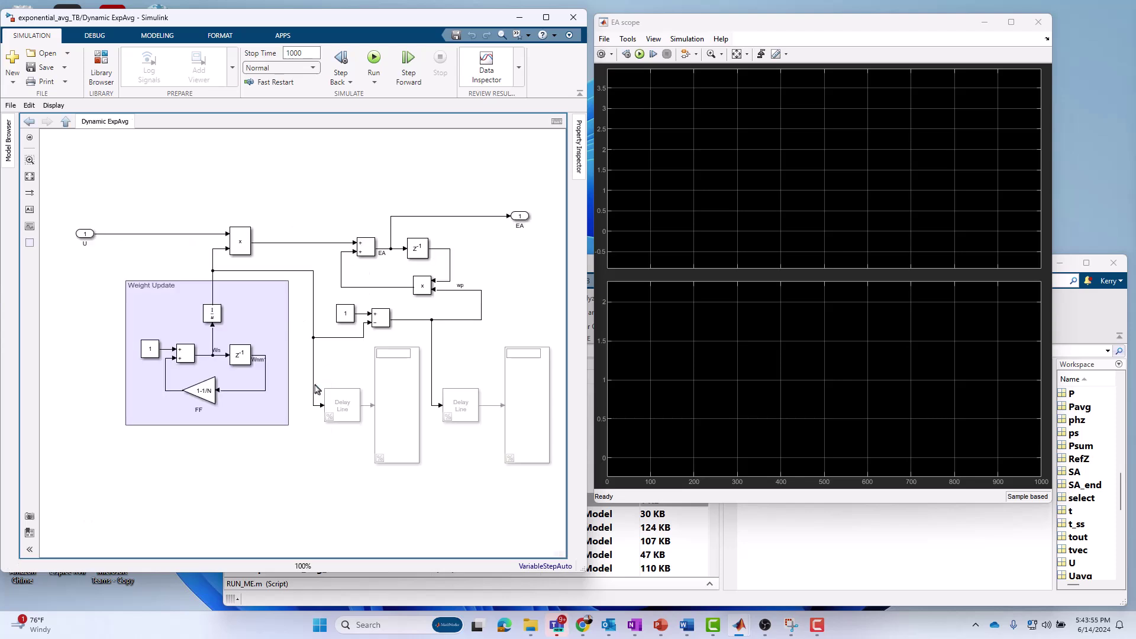
pyautogui.click(281, 358)
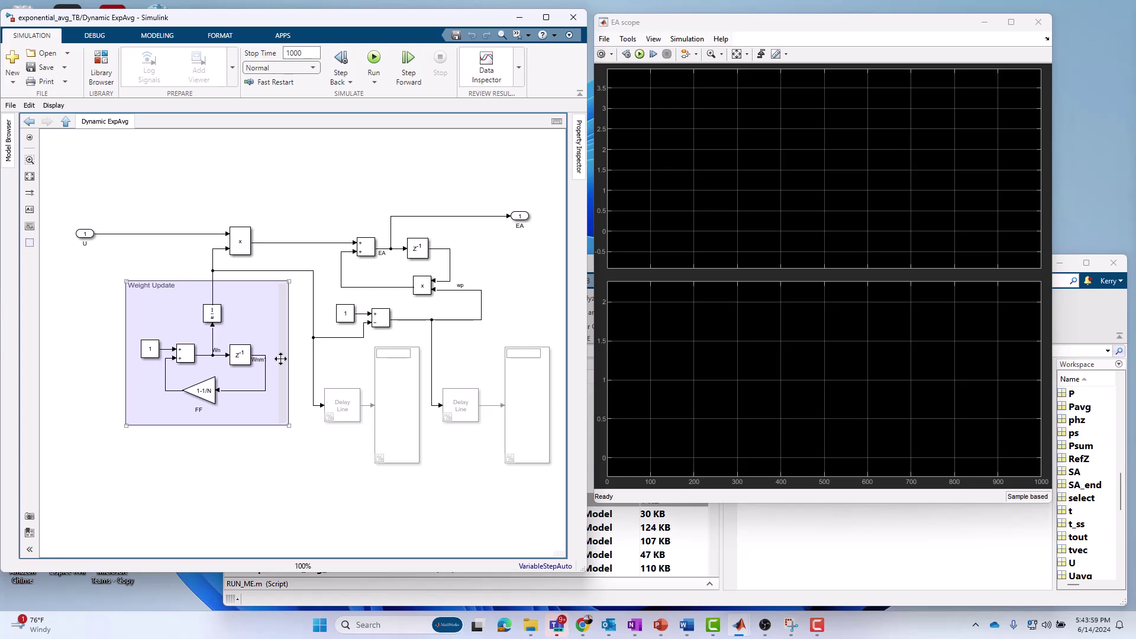
pyautogui.click(275, 454)
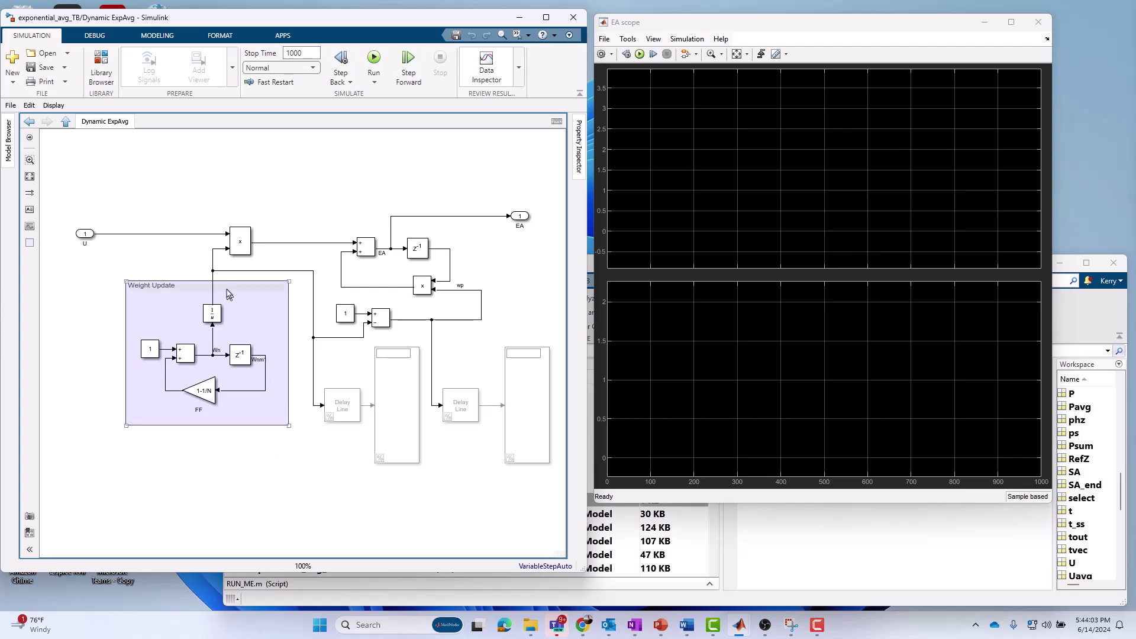
pyautogui.moveTo(327, 221); pyautogui.dragTo(442, 298)
pyautogui.click(528, 244)
# Inspect the Product block, wp feedback line, Product1, Subtract and 1-1/N gain blocks
pyautogui.click(430, 286)
pyautogui.click(480, 298)
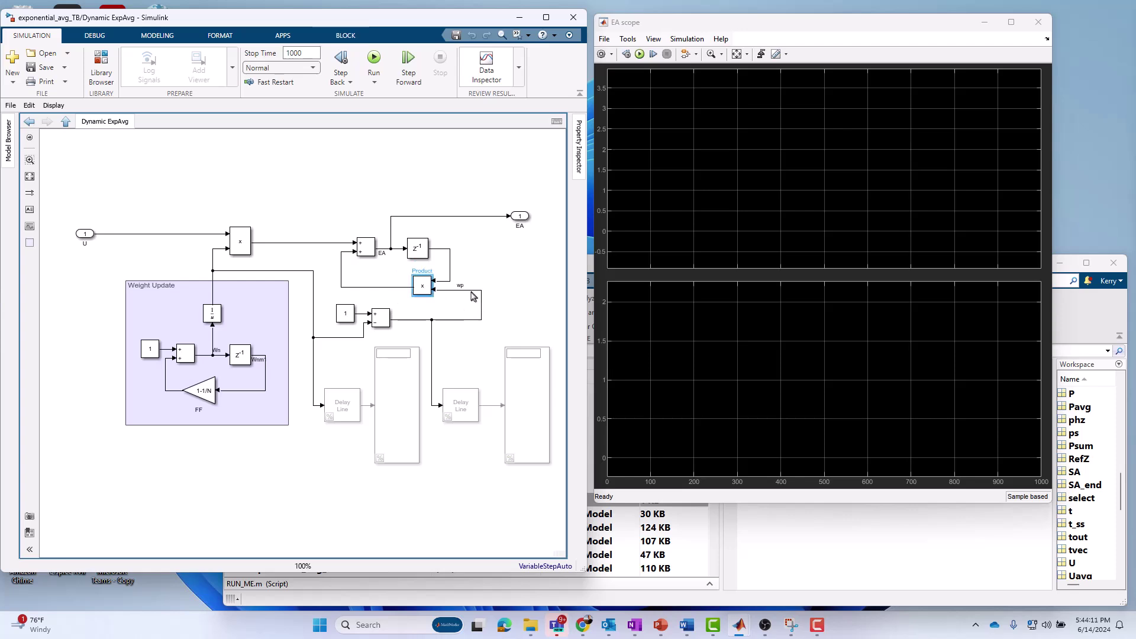
pyautogui.click(242, 252)
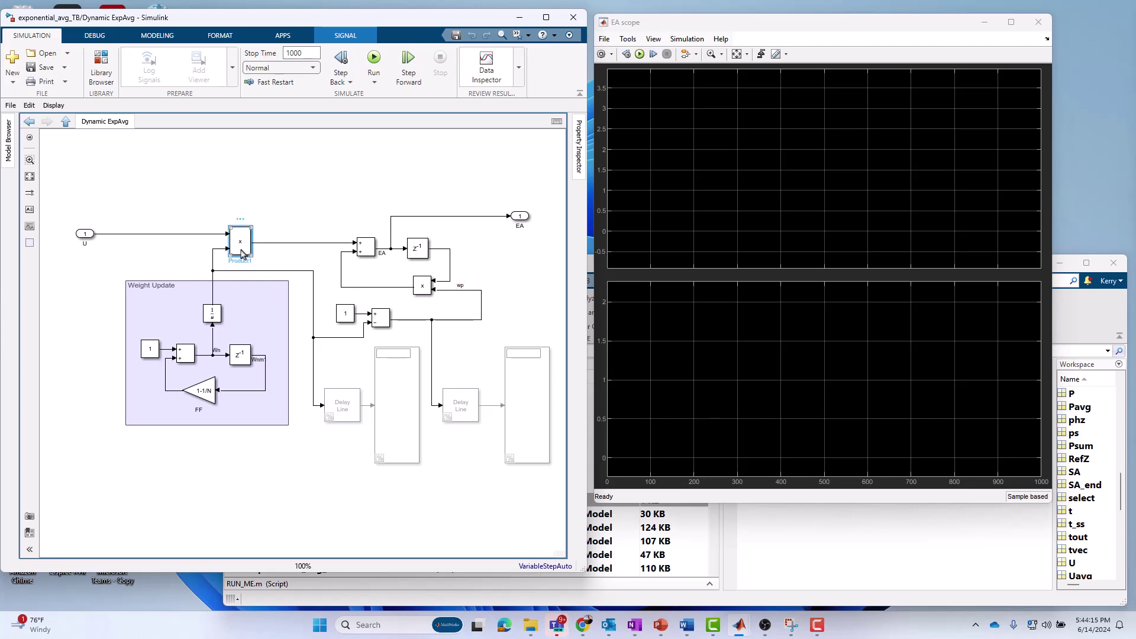
pyautogui.click(191, 300)
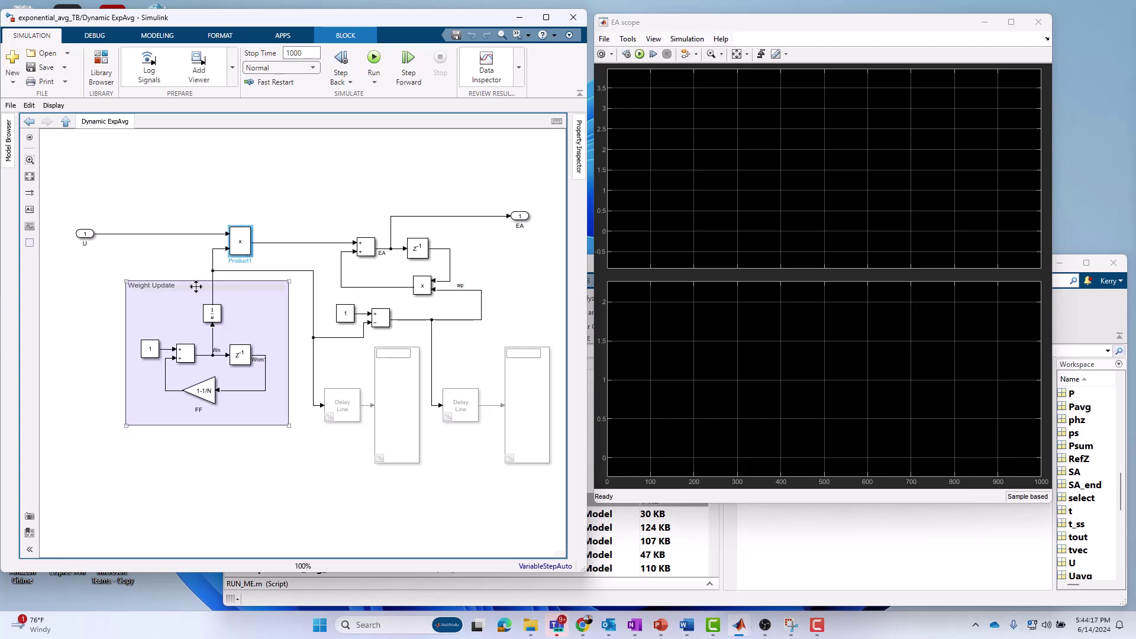
pyautogui.click(336, 346)
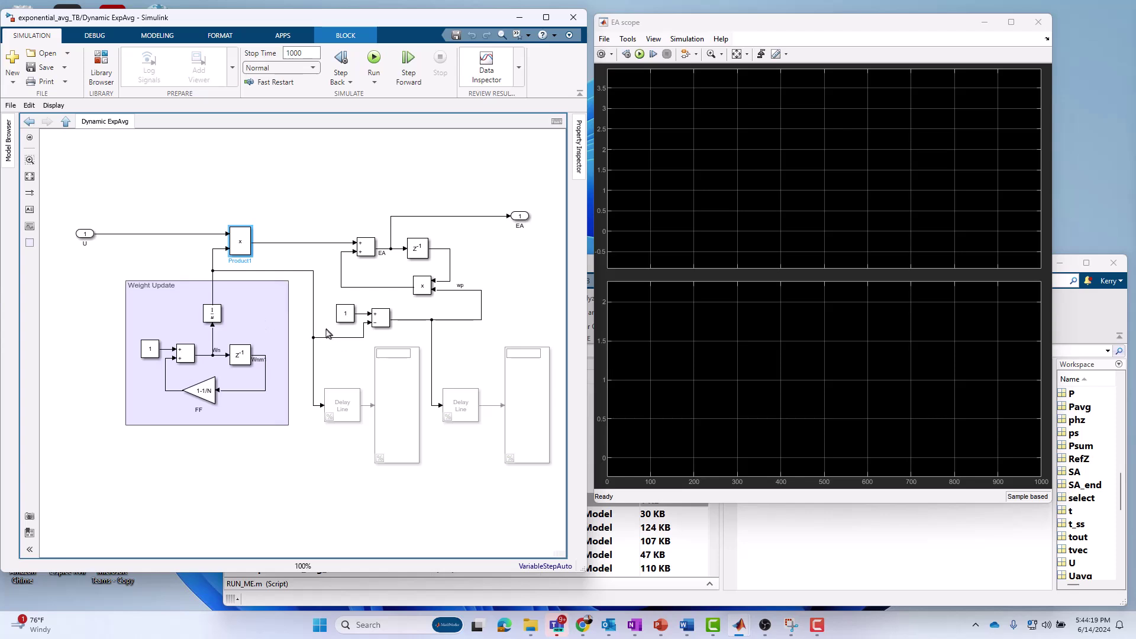
pyautogui.click(381, 322)
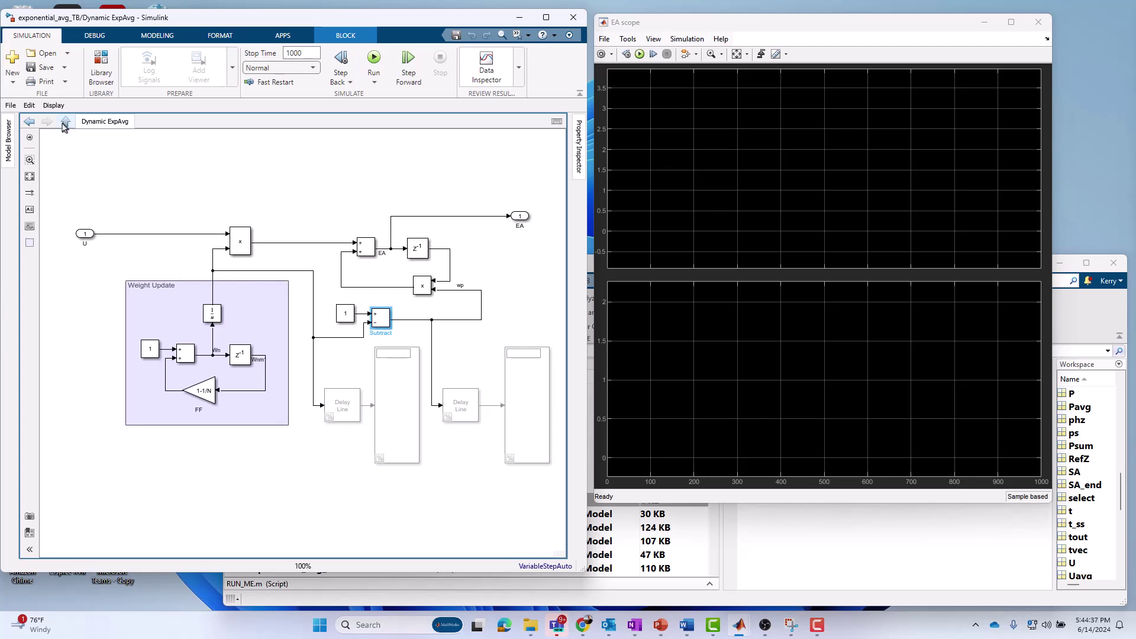
pyautogui.click(209, 398)
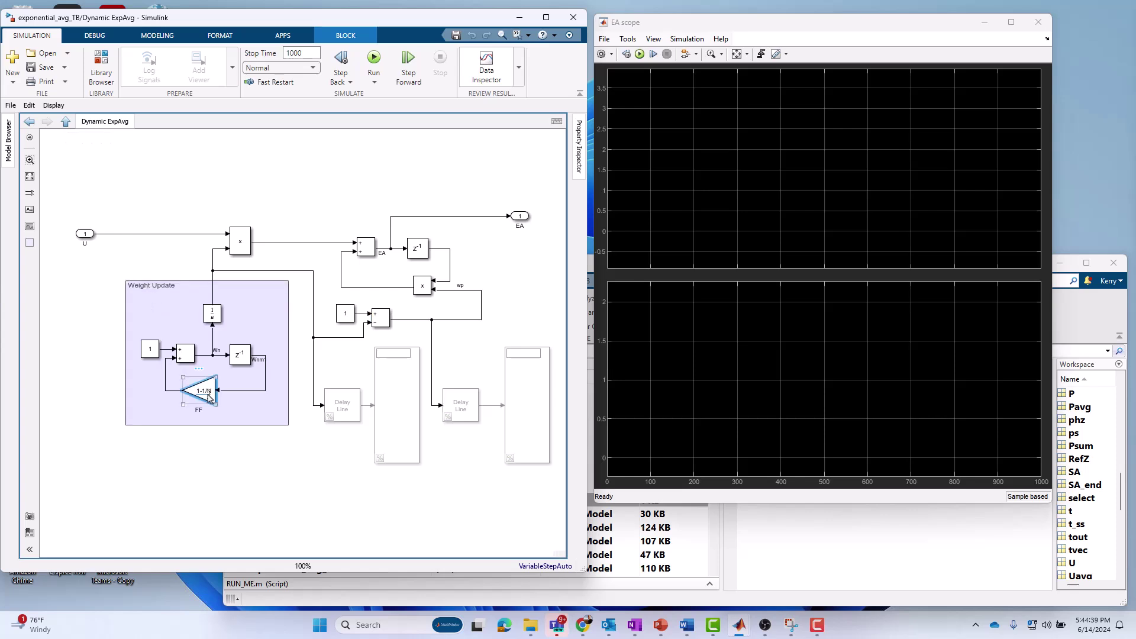
# Back at exponential_avg_TB, inspect the 1/N, 1-1/N and Dynamic ExpAvg blocks, then run to T=1000
pyautogui.click(66, 124)
pyautogui.click(251, 237)
pyautogui.click(295, 324)
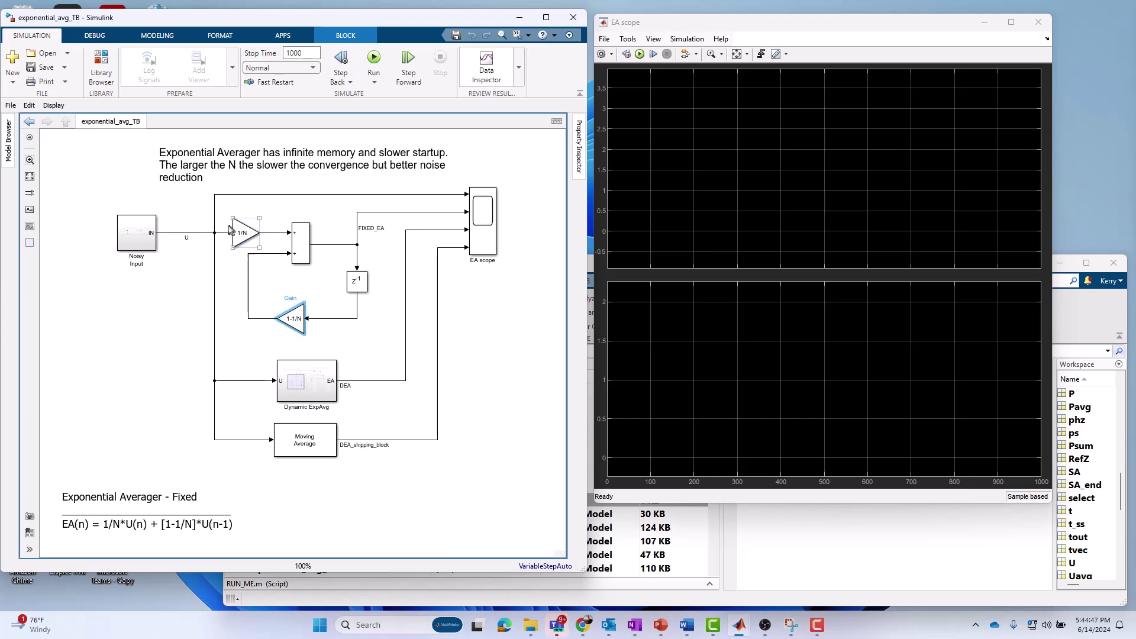
pyautogui.moveTo(223, 209); pyautogui.dragTo(360, 336)
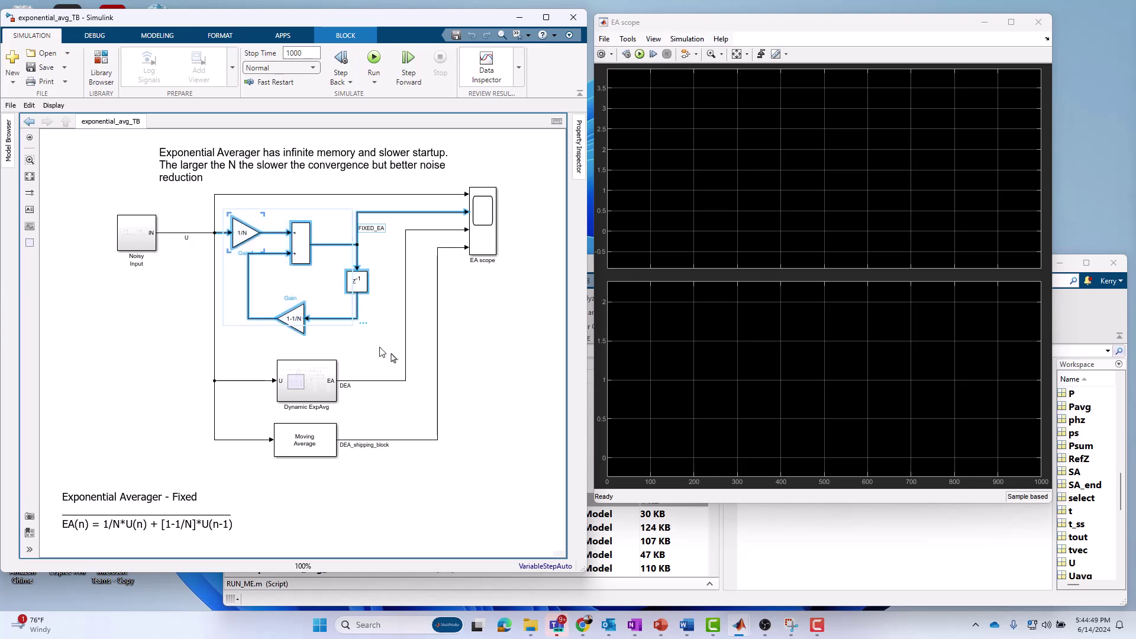
pyautogui.click(313, 391)
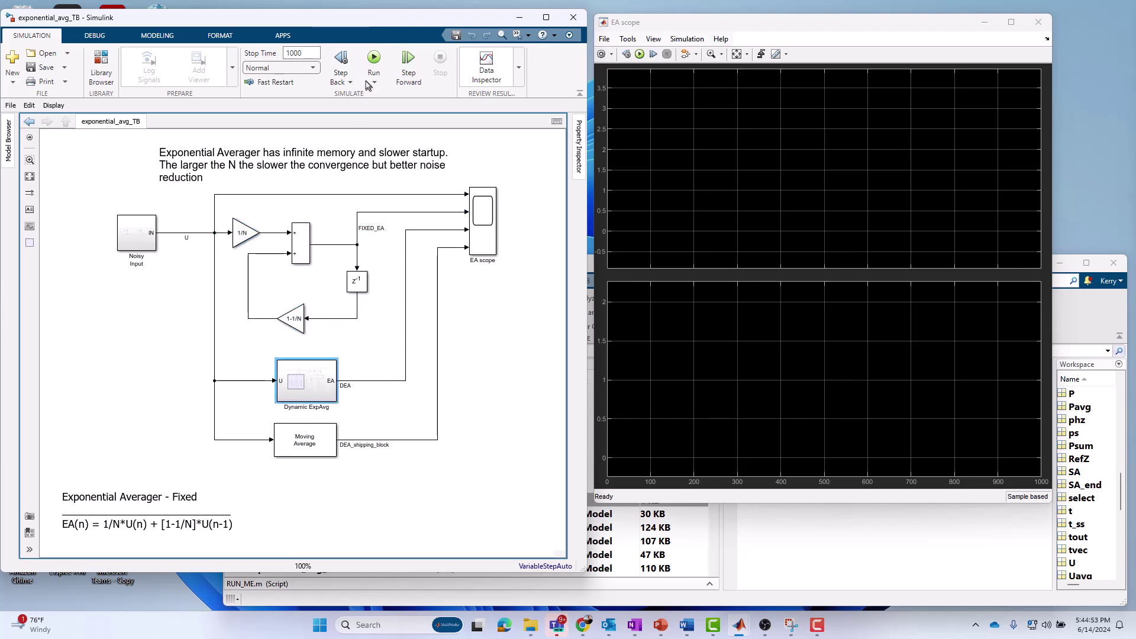
pyautogui.click(374, 59)
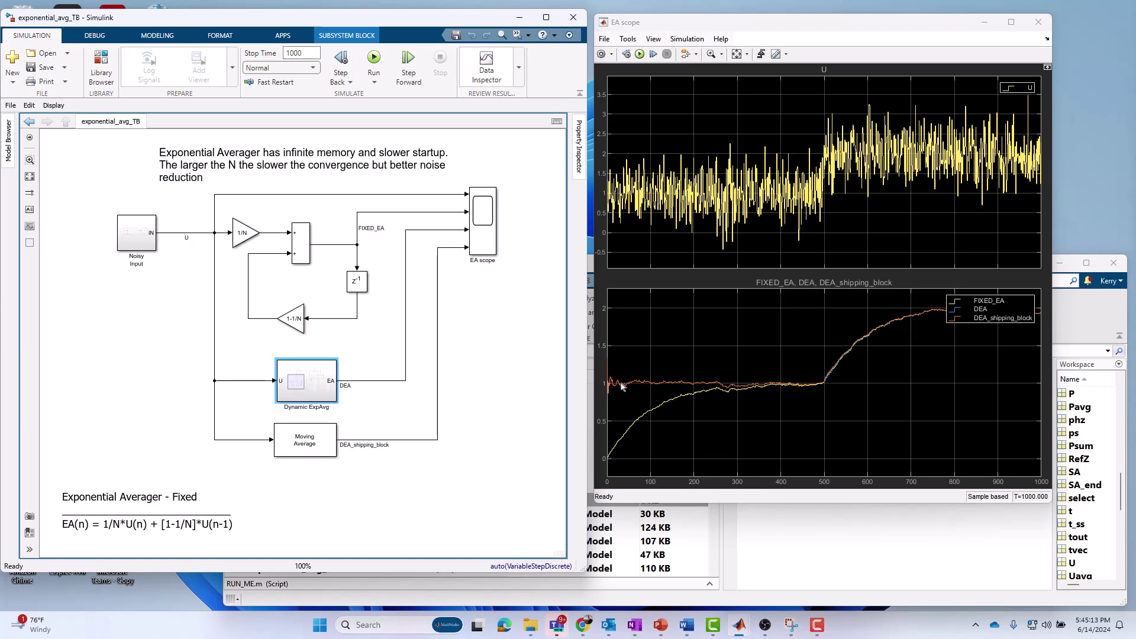
pyautogui.click(981, 305)
pyautogui.click(980, 305)
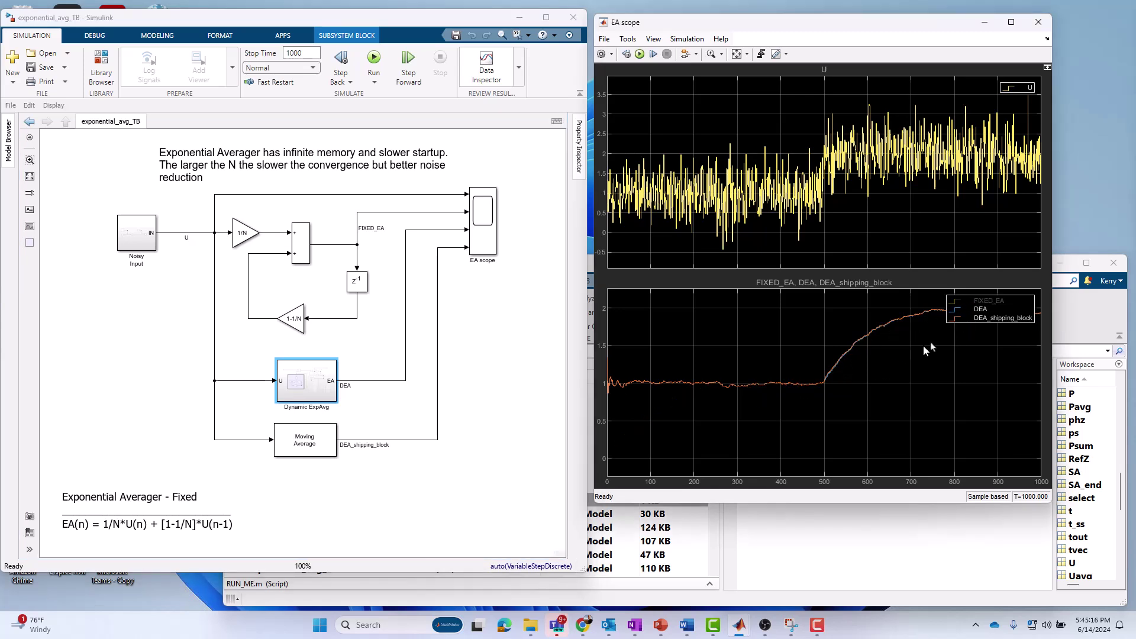
pyautogui.click(980, 318)
pyautogui.click(980, 320)
pyautogui.click(988, 305)
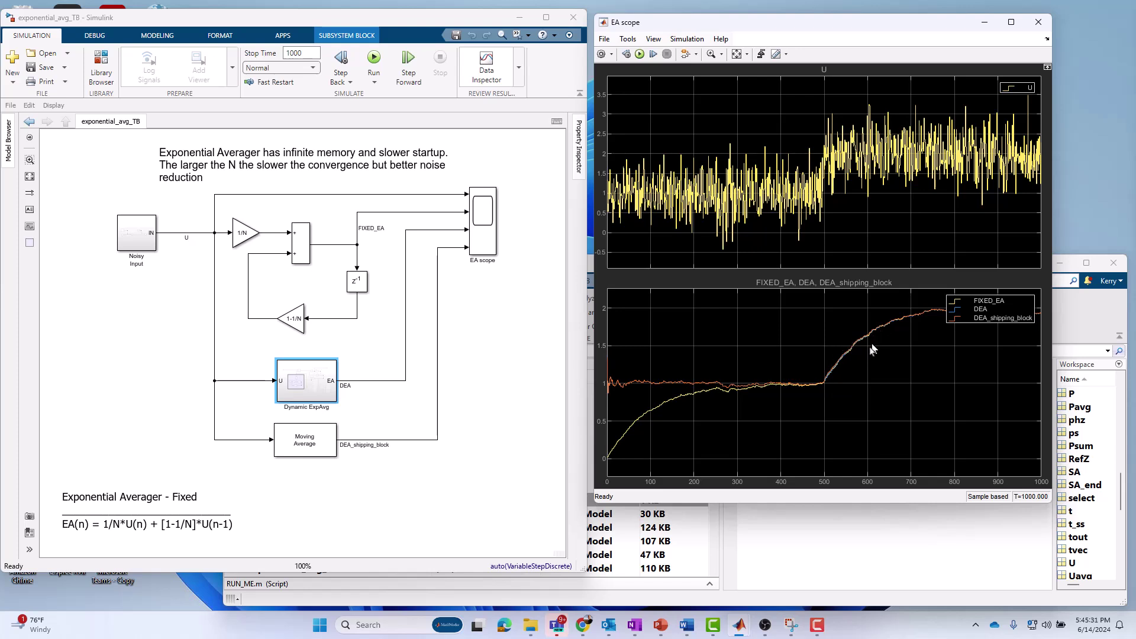
pyautogui.click(243, 235)
pyautogui.click(292, 318)
pyautogui.click(306, 390)
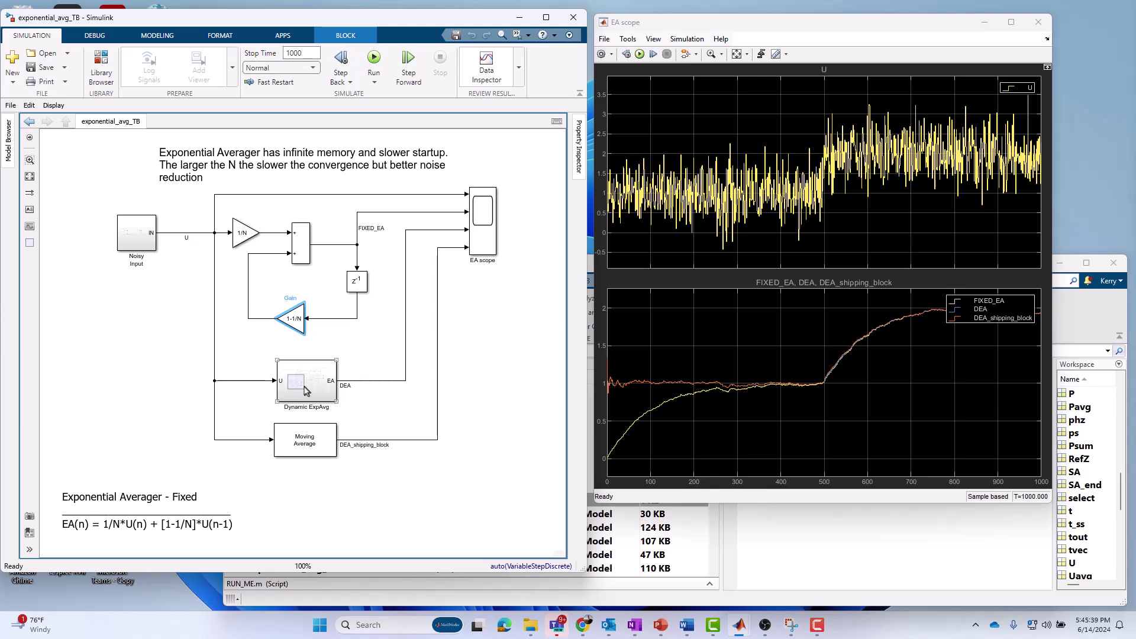
pyautogui.click(309, 448)
pyautogui.doubleClick(309, 448)
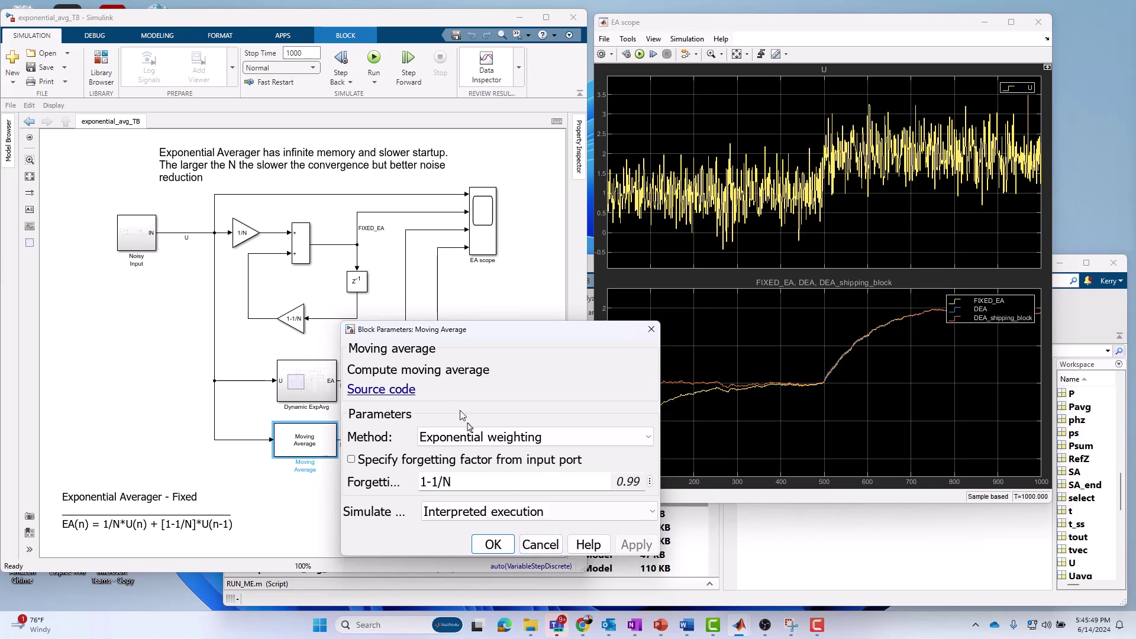
pyautogui.click(472, 446)
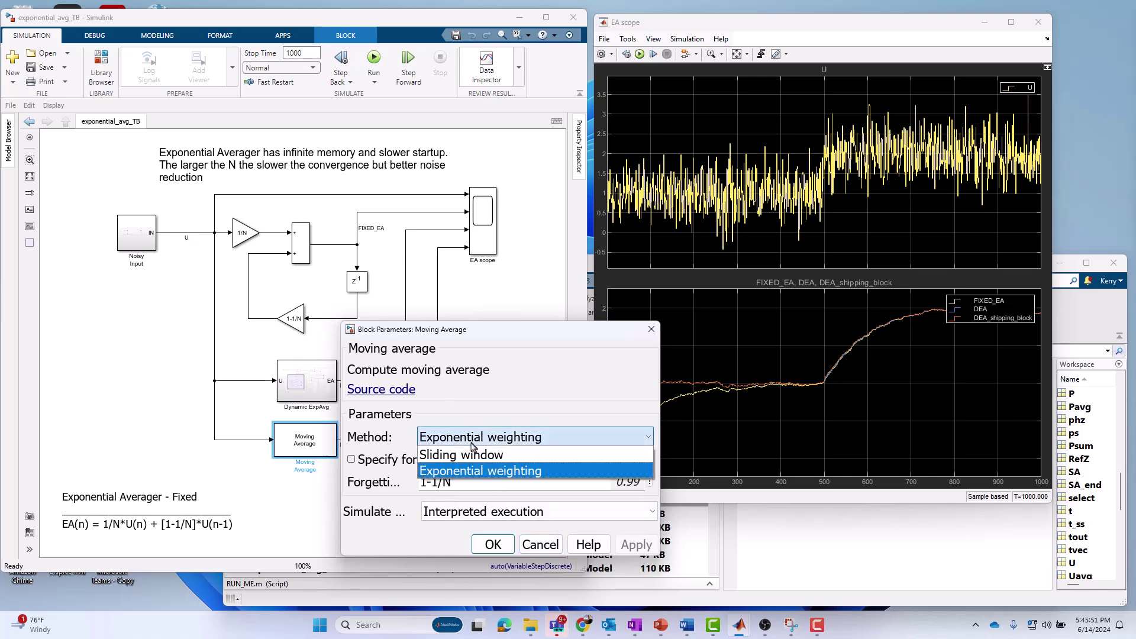
pyautogui.click(512, 360)
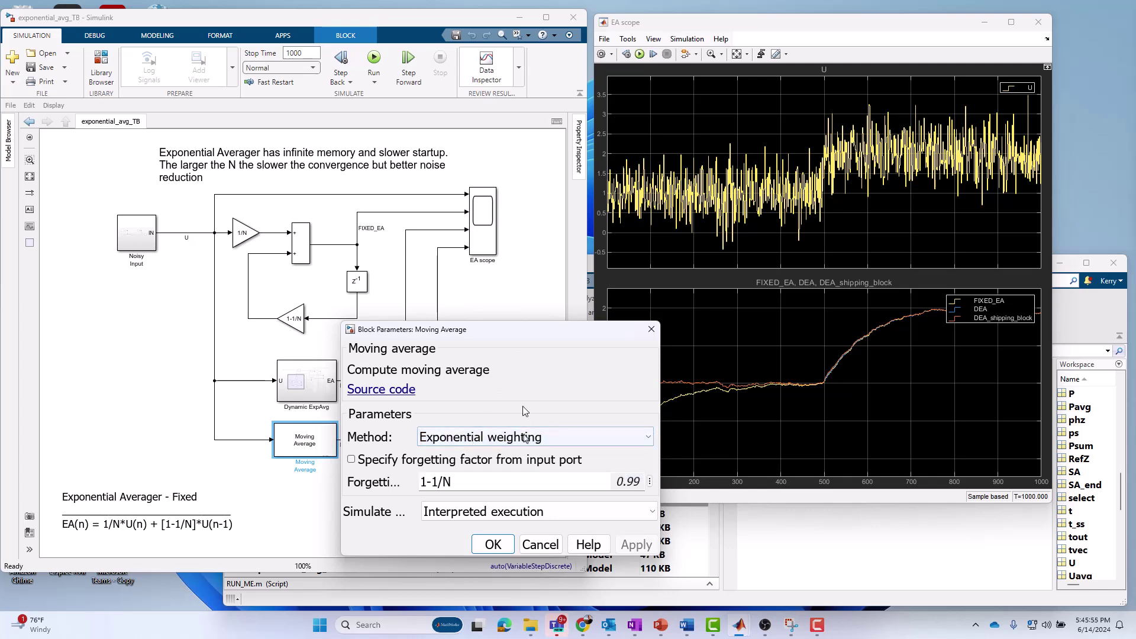
pyautogui.click(559, 552)
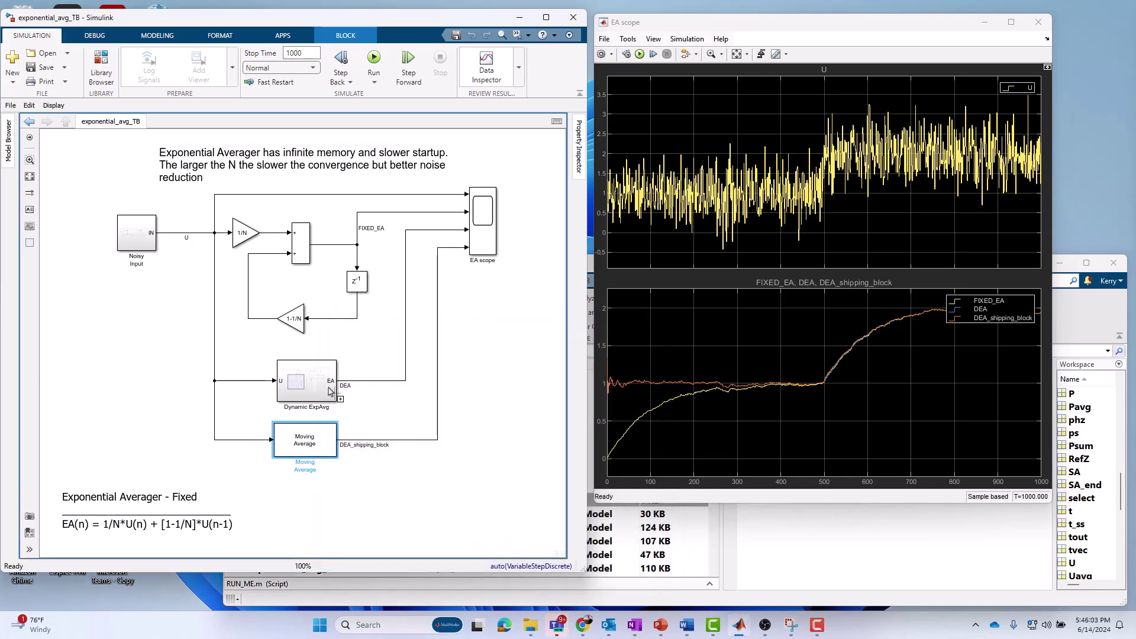